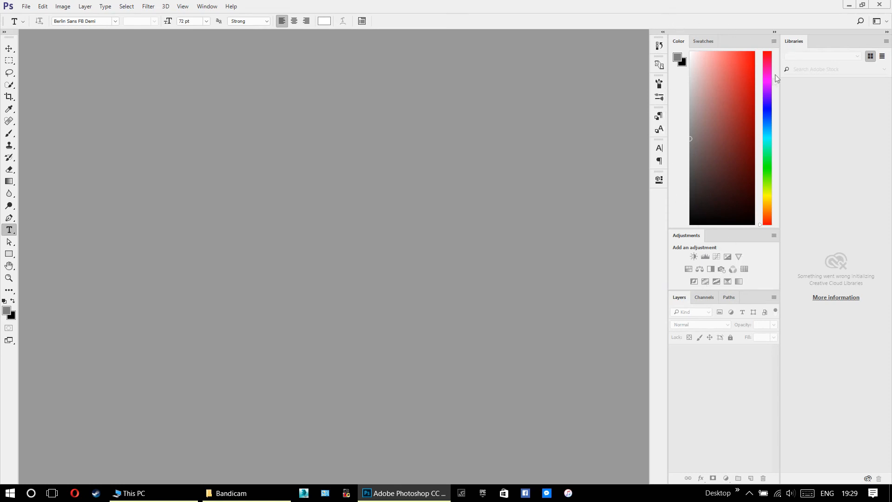
Look over the color swatches, return to the color picker, and activate the Move tool
left_click(714, 42)
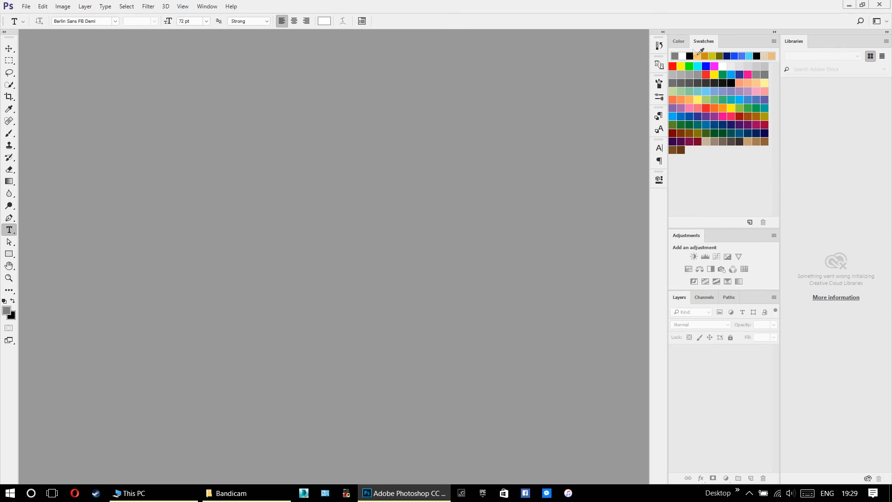
left_click(680, 41)
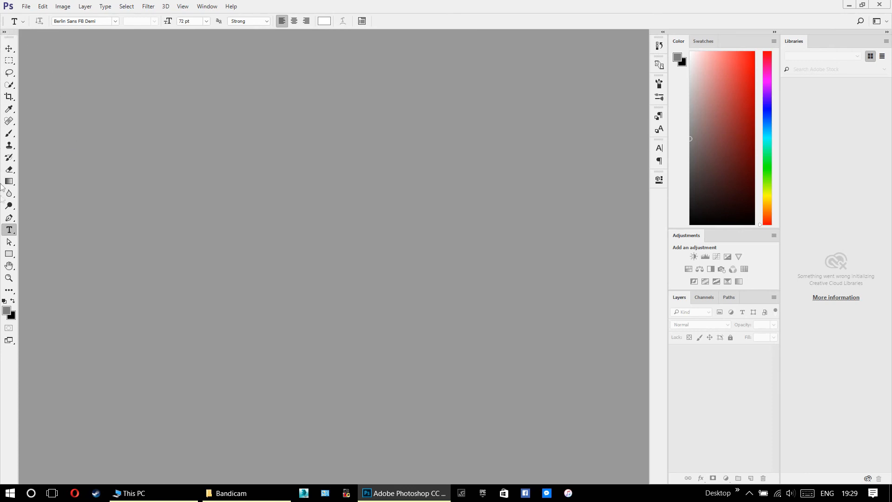
left_click(10, 49)
left_click(9, 62)
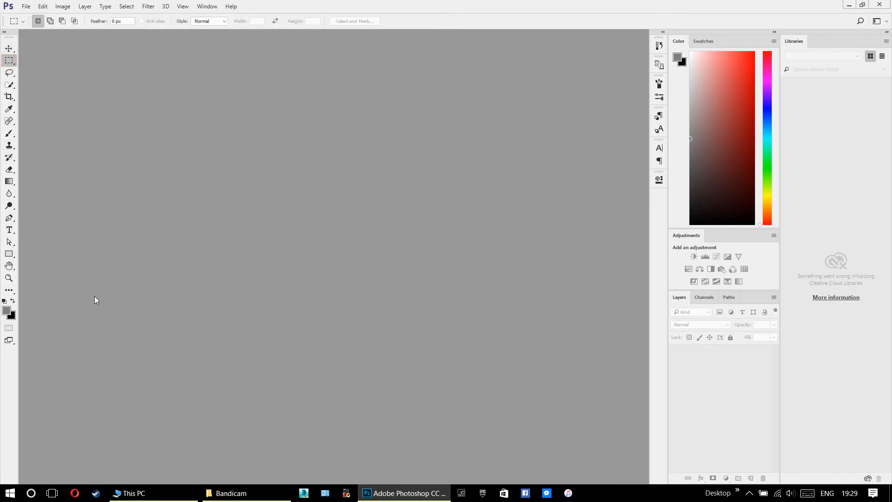
left_click(9, 48)
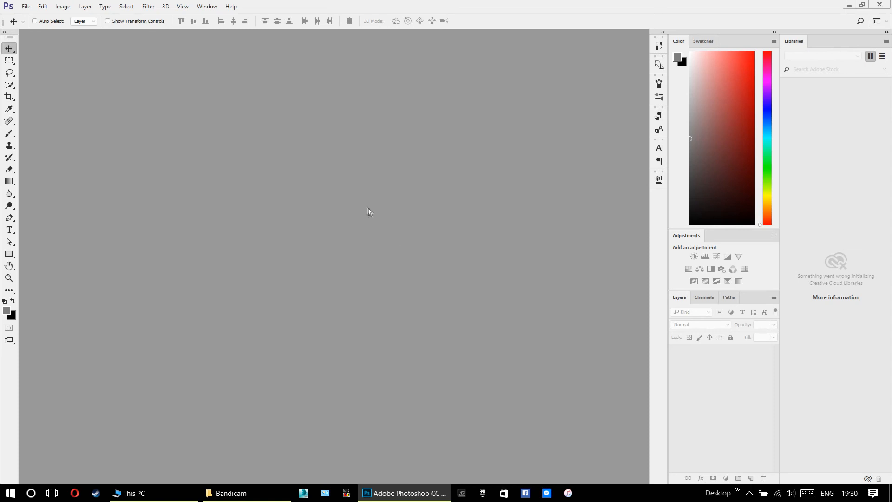
Apply the Essentials (Default) workspace
left_click(207, 6)
left_click(225, 29)
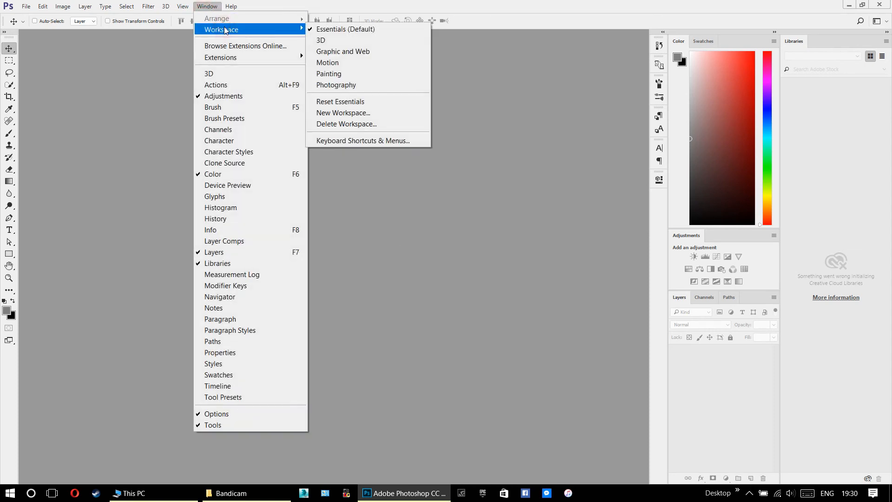
left_click(332, 30)
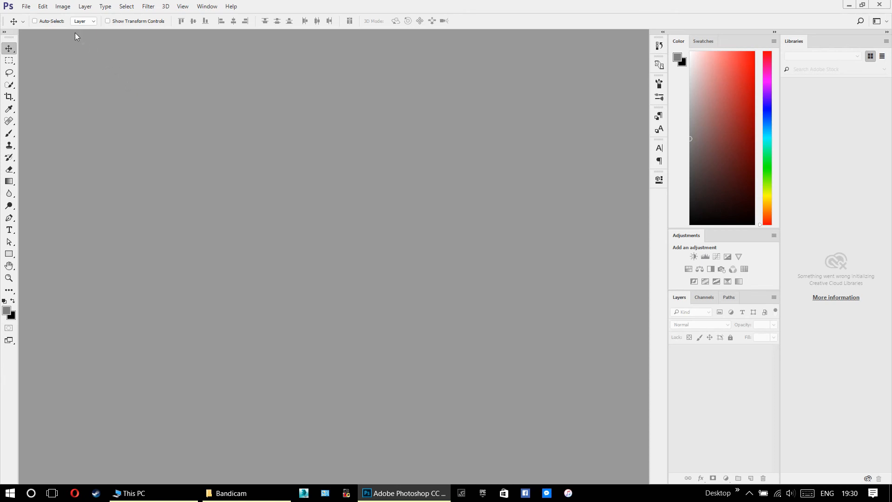
left_click(27, 6)
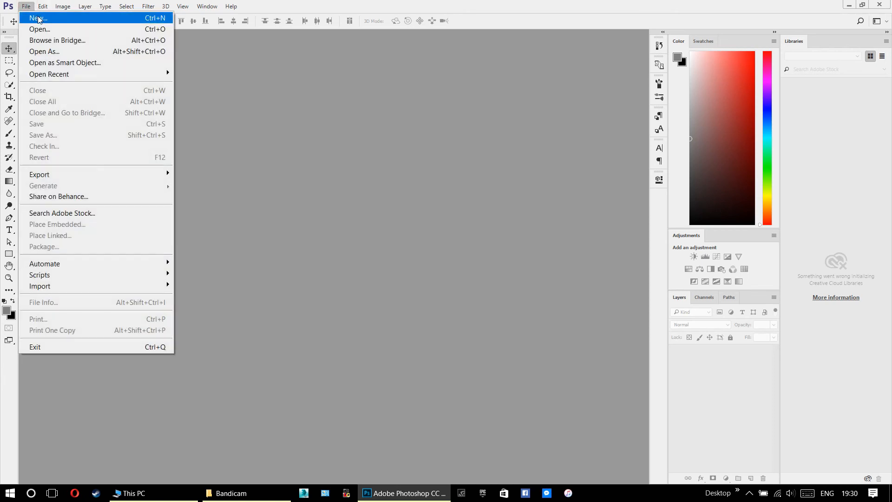
left_click(38, 18)
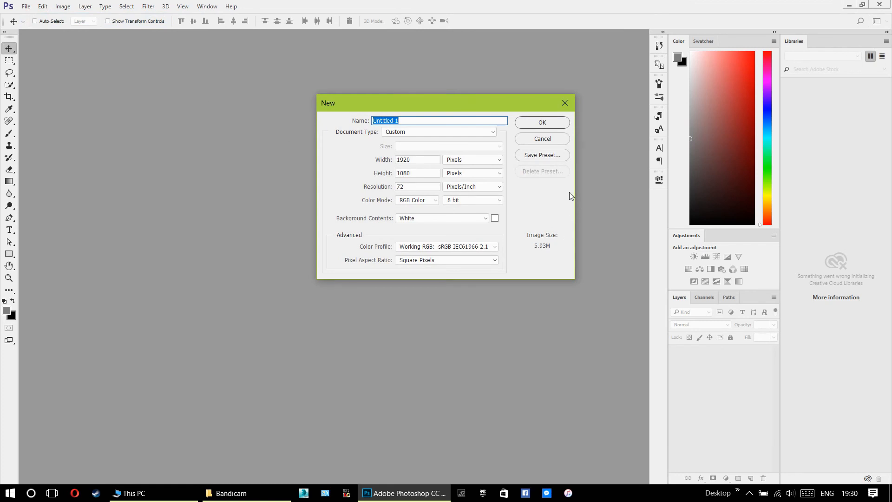
left_click(537, 139)
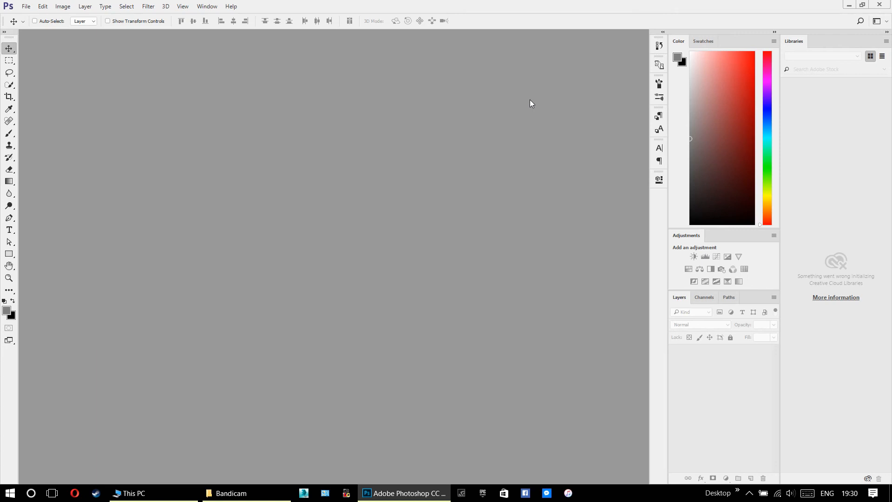
Start a new document and name it Tutorial
key("ctrl+n")
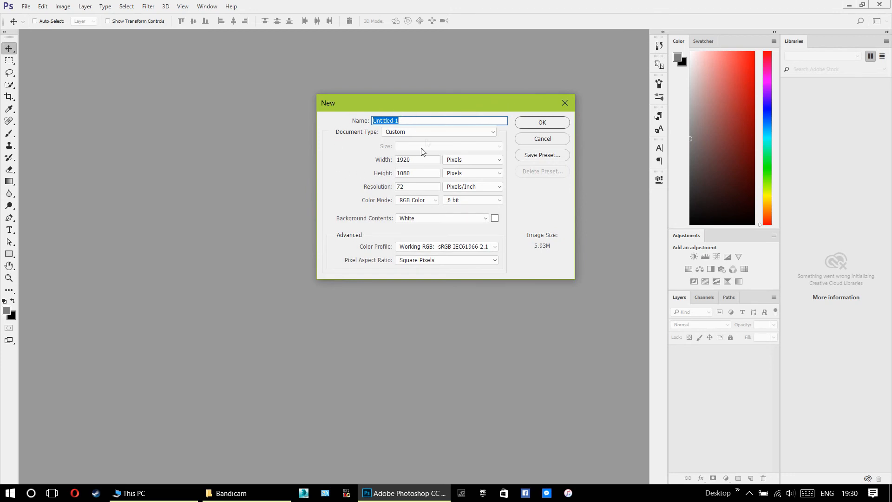
left_click_drag(426, 121, 259, 113)
key("BackSpace")
type("Tutorial")
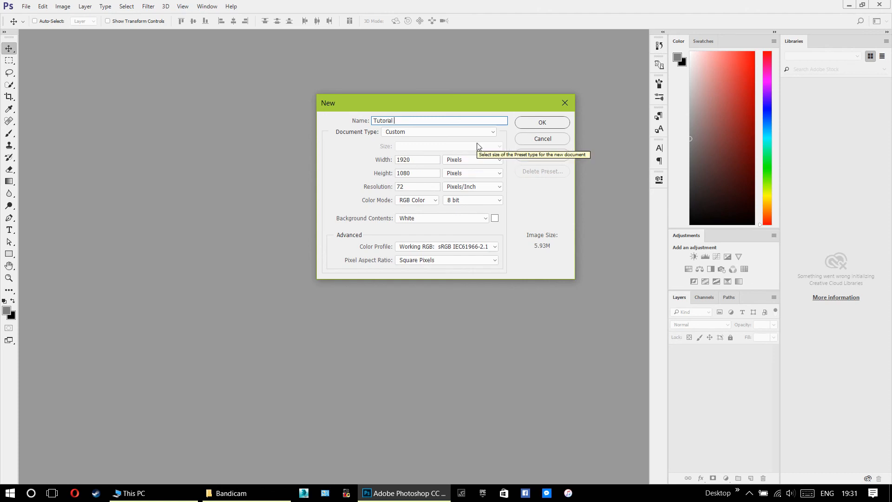
Review the available width units for the new document and choose Pixels
double_click(425, 160)
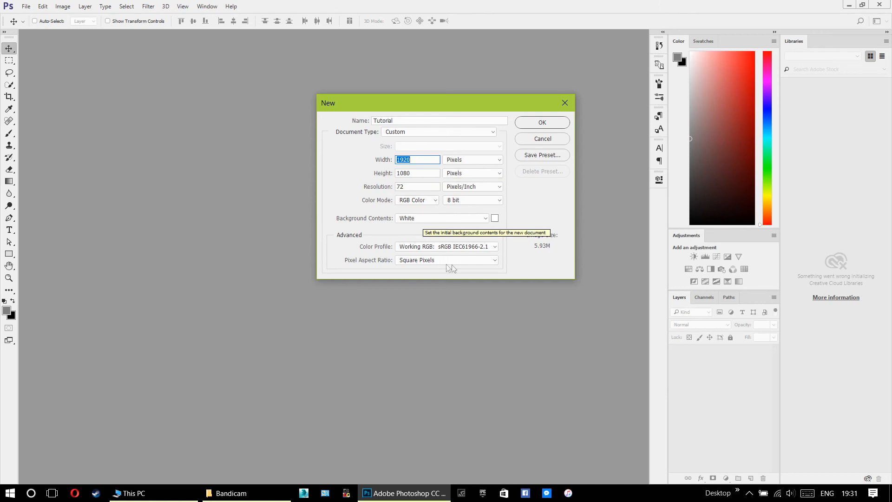
left_click(463, 161)
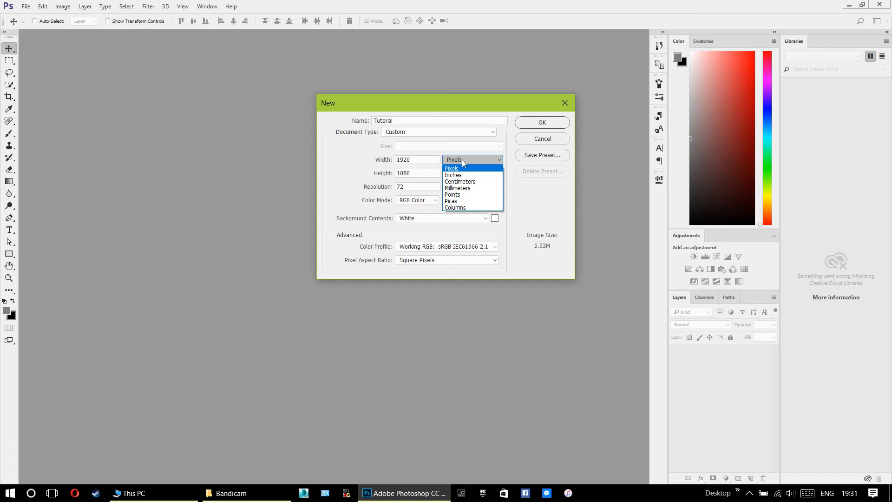
left_click(462, 160)
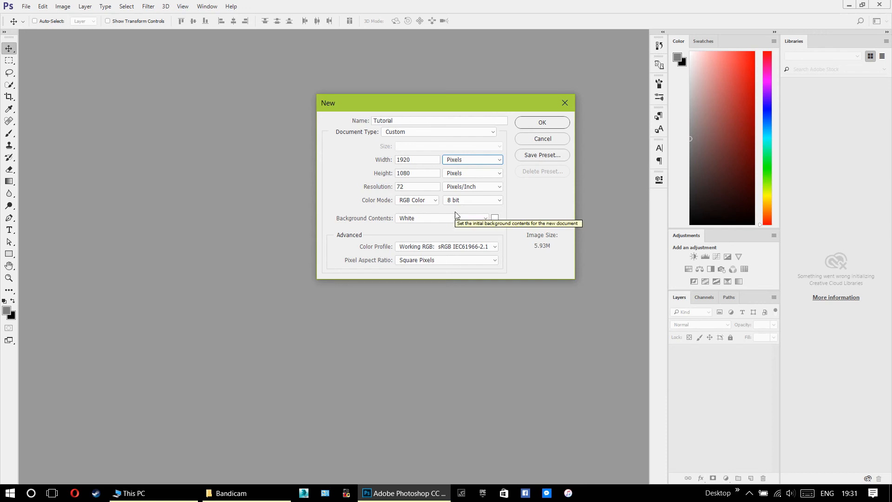
left_click(470, 160)
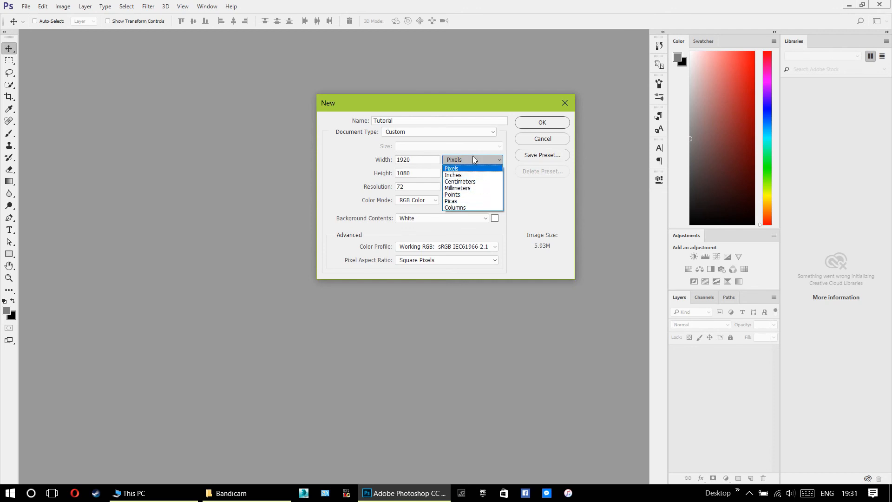
left_click(473, 169)
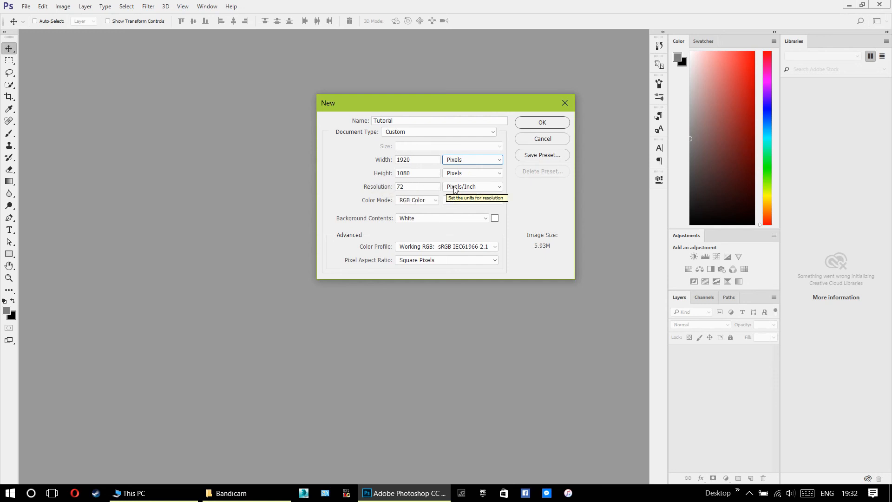
Set the resolution to 72 pixels/inch and create the document
left_click(426, 188)
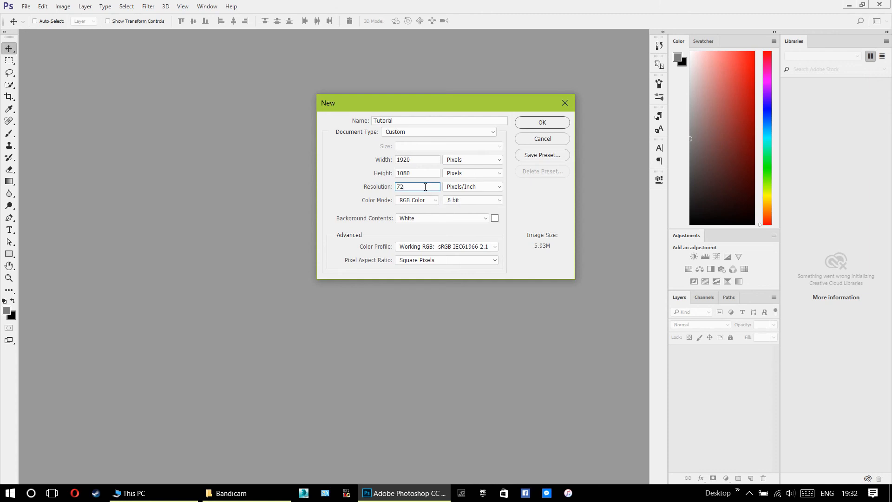
double_click(425, 187)
type("300")
key("BackSpace")
key("BackSpace")
key("BackSpace")
type("72")
left_click(542, 123)
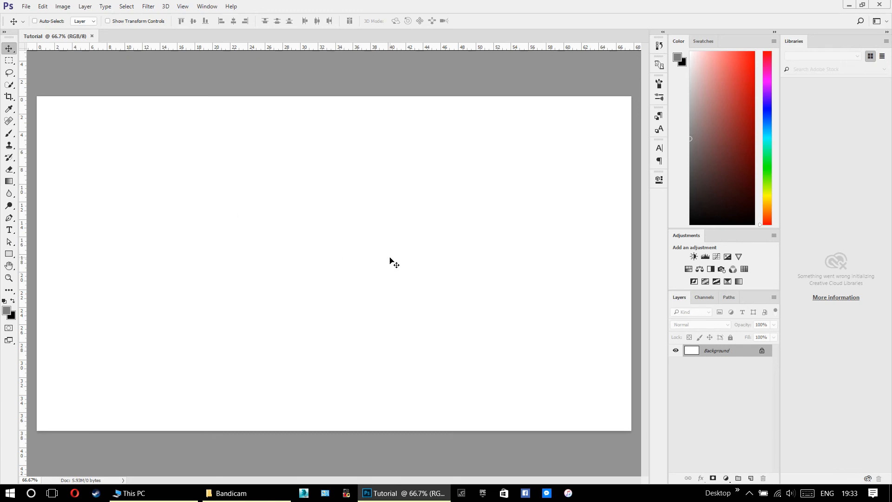
Try to move the locked background layer with the Move tool, without converting it to a normal layer
left_click_drag(262, 215, 317, 276)
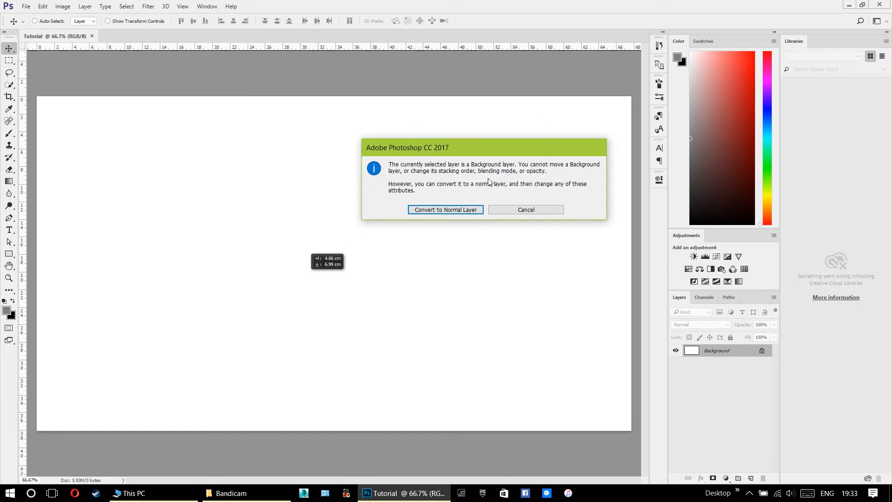
left_click(550, 211)
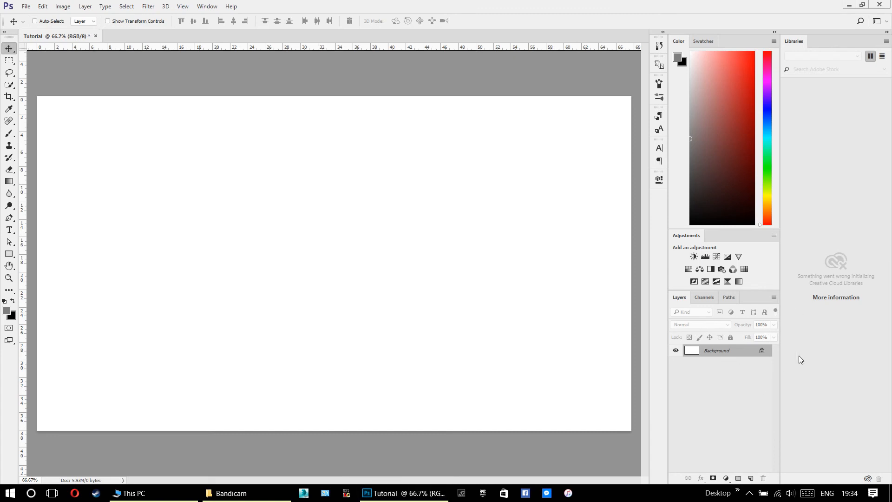
Convert the locked background into a normal layer named Background
left_click(738, 352)
double_click(738, 353)
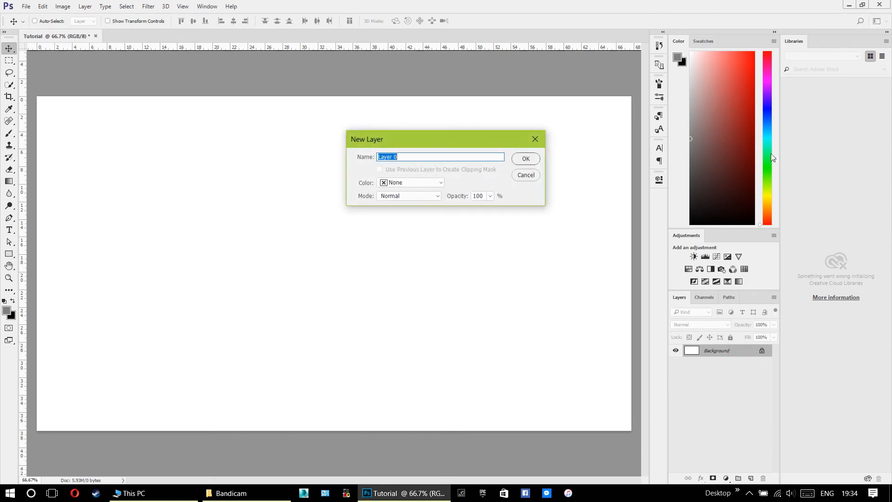
double_click(414, 157)
type("Background")
key("Return")
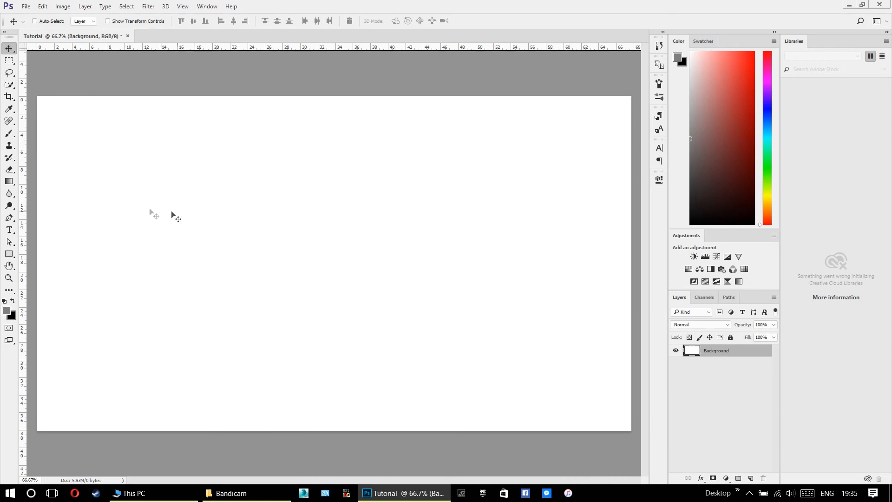
Shift the Background layer around the canvas several times with the Move tool
left_click(13, 50)
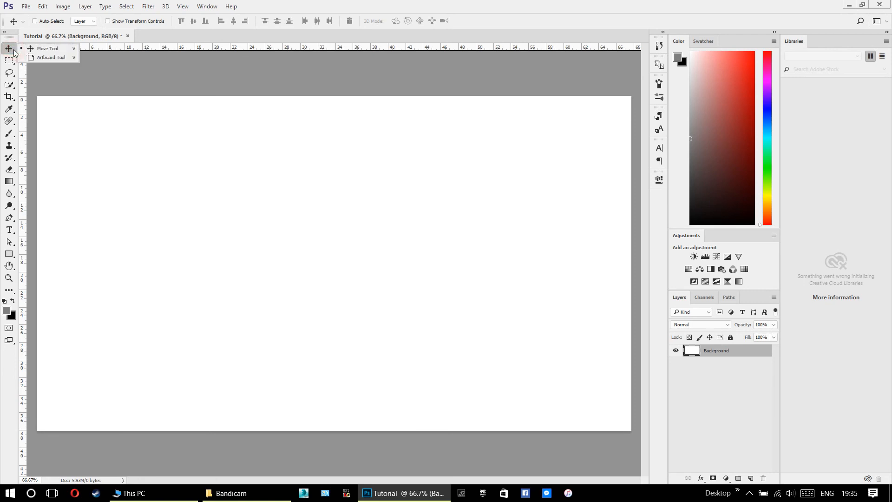
left_click(256, 6)
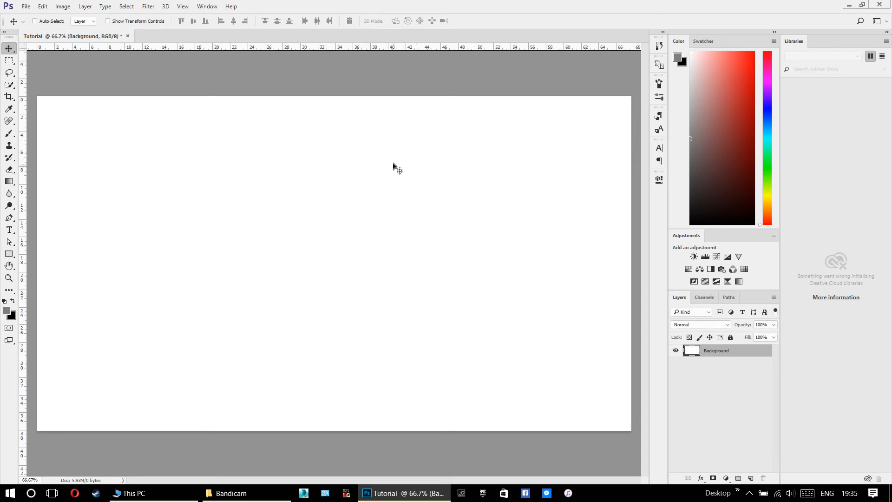
left_click_drag(347, 151, 495, 315)
left_click_drag(554, 284, 325, 173)
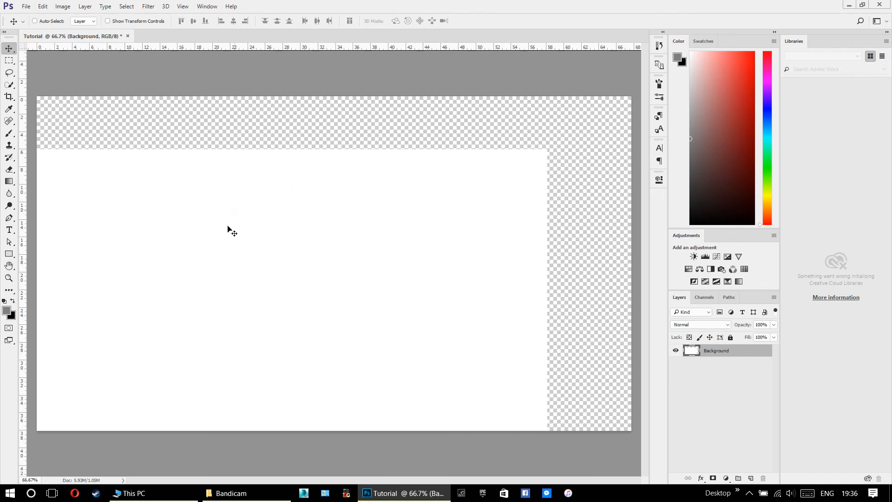
left_click_drag(312, 269, 533, 296)
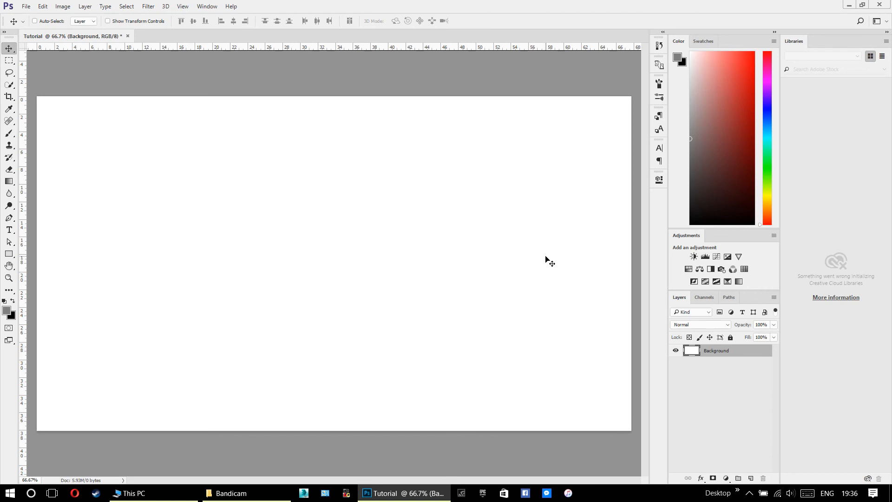
Step back through the layer moves and the background conversion, and step forward once to restore the unlocked Background layer
key("ctrl+z")
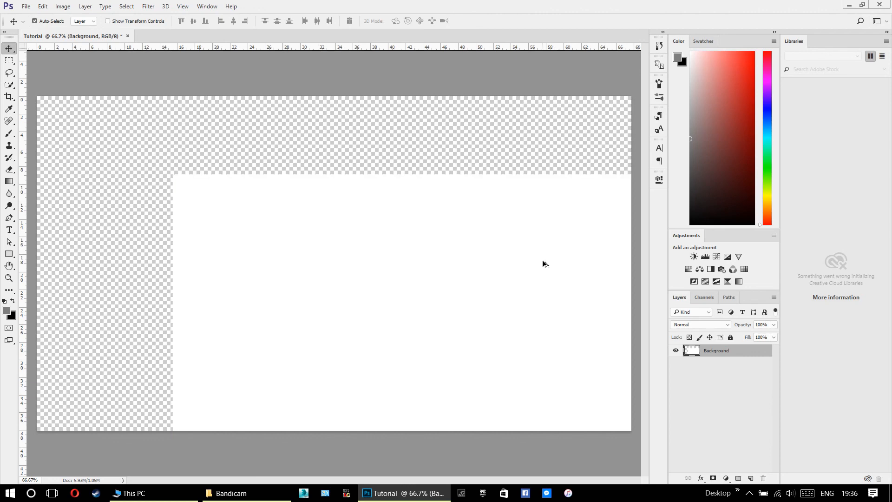
key("ctrl+z")
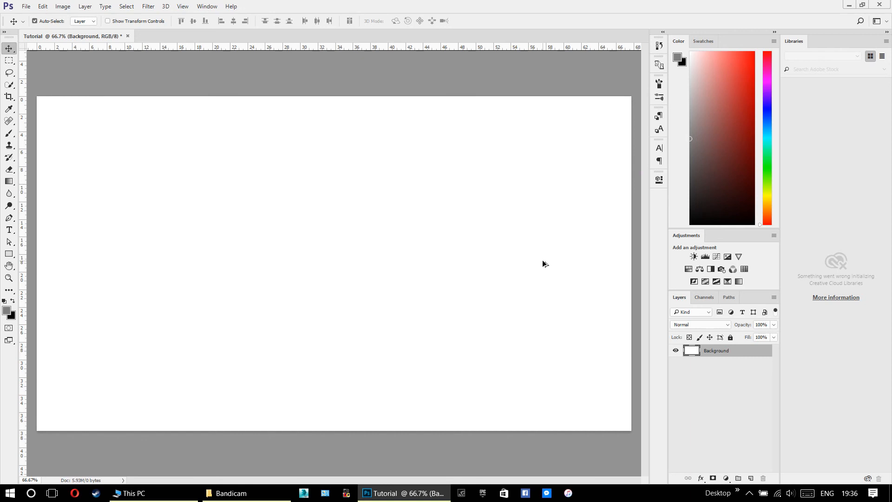
key("ctrl+alt+z")
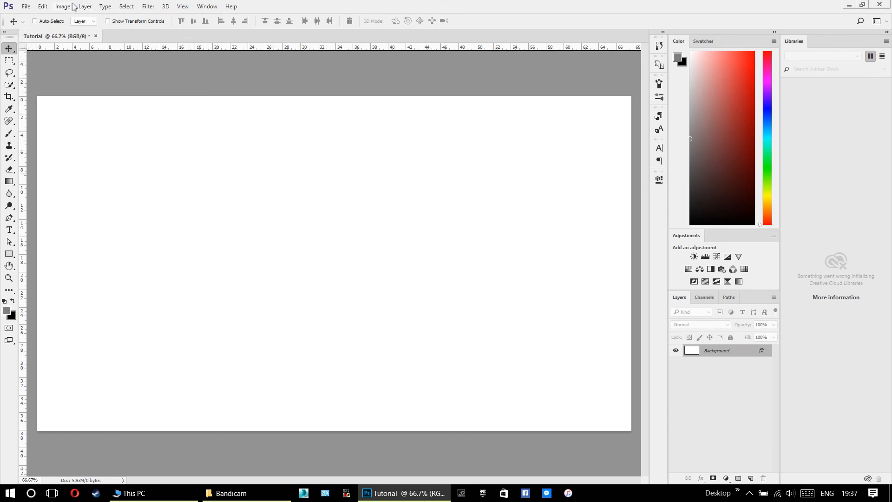
left_click(48, 5)
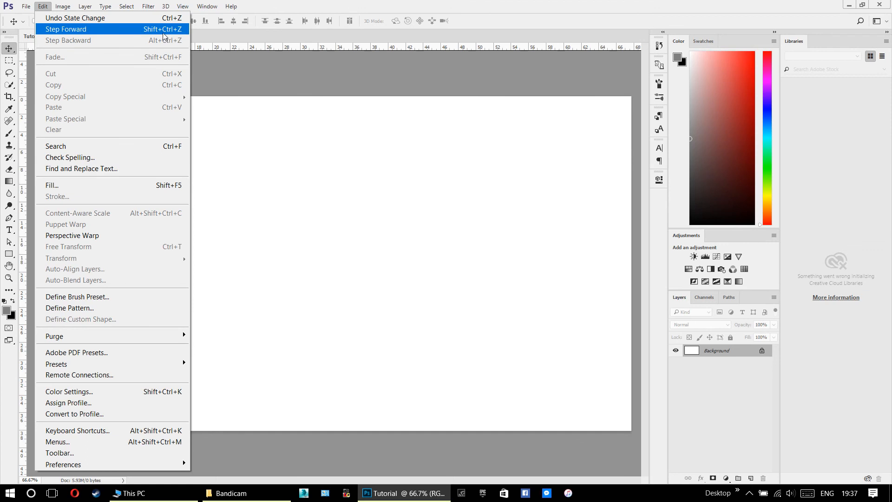
left_click(172, 29)
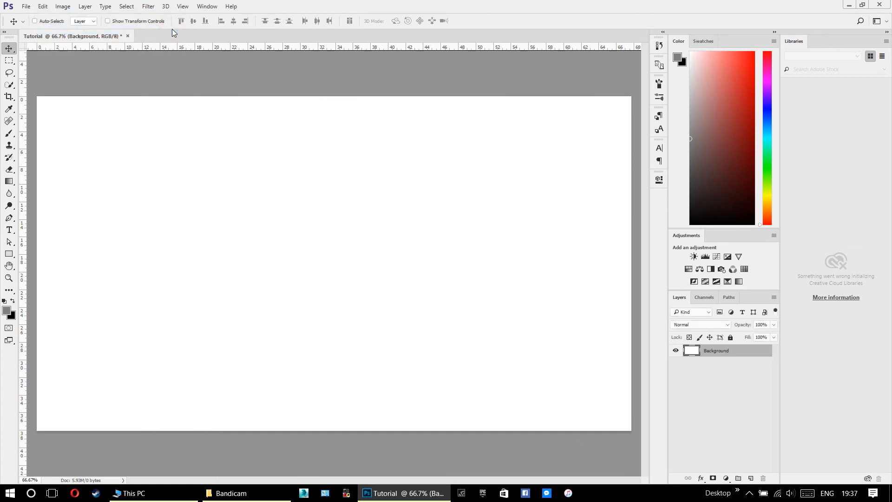
left_click(63, 6)
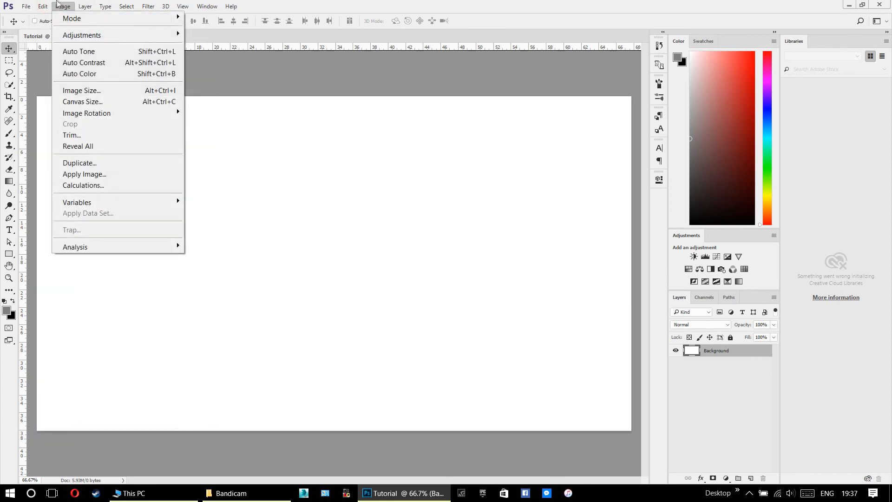
left_click(42, 6)
left_click(417, 181)
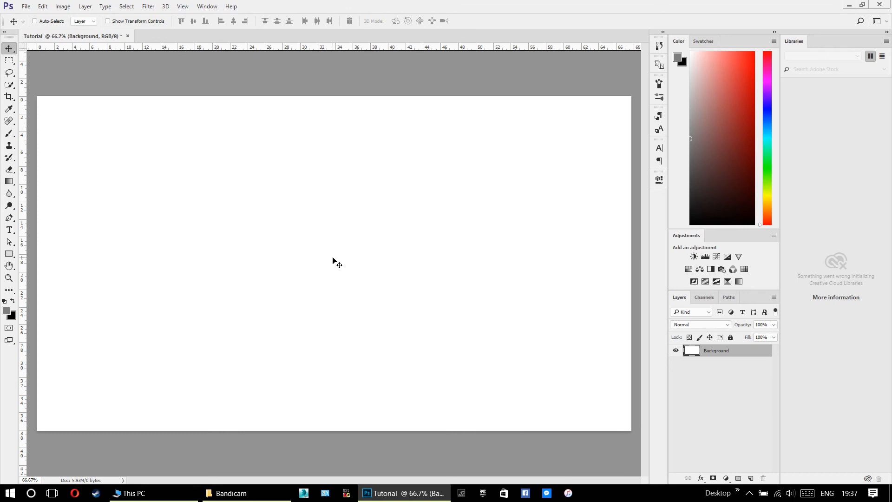
Draw a rectangle of about 589 x 404 px near the middle of the canvas with the Rectangle Tool
left_click(8, 254)
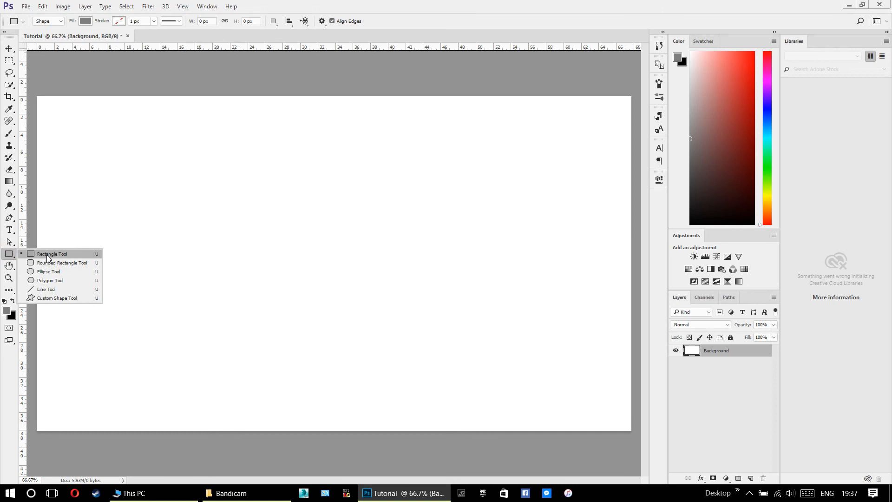
left_click(47, 254)
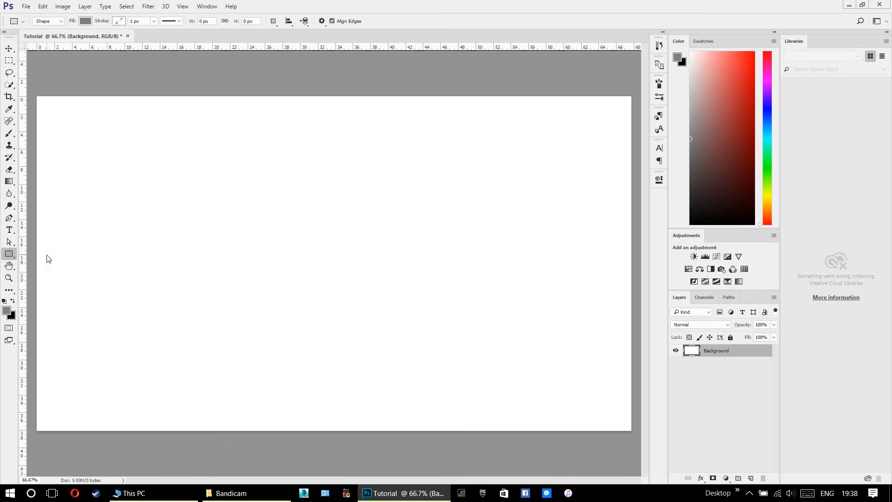
left_click(9, 254)
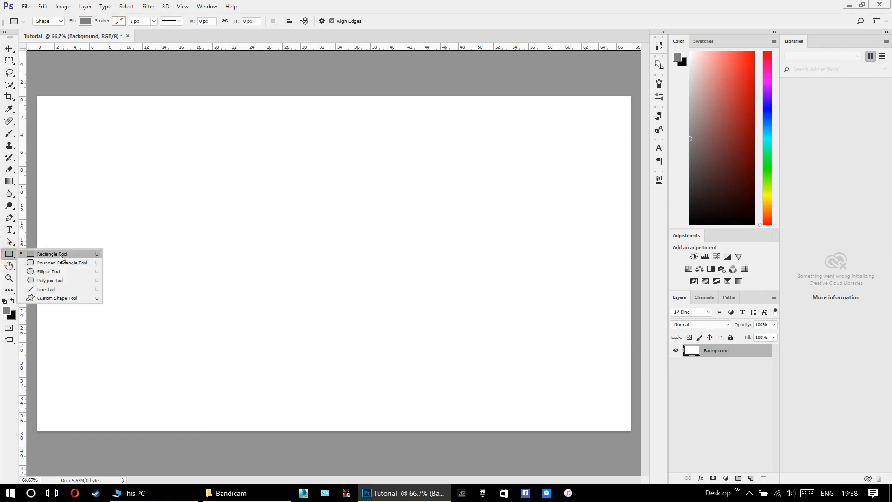
left_click(10, 254)
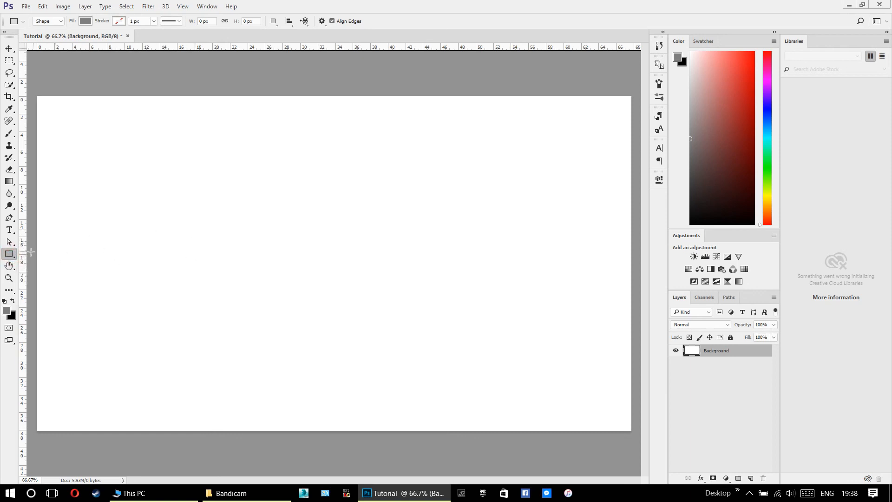
left_click(12, 257)
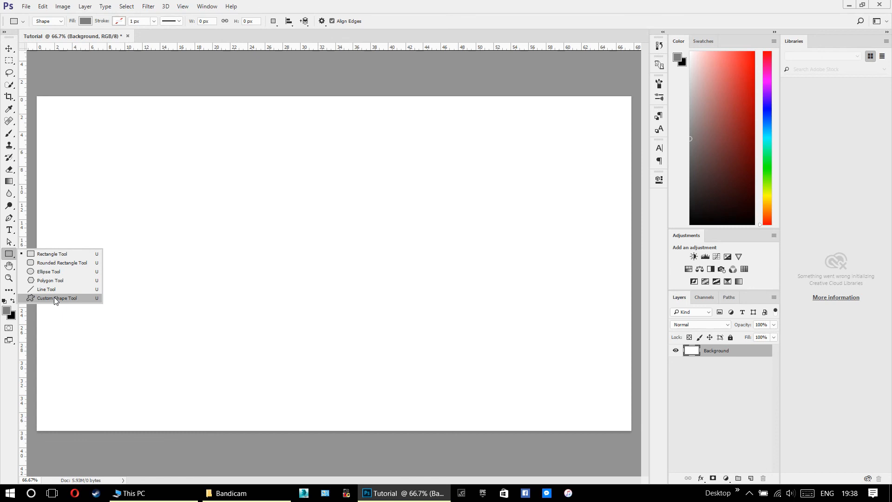
left_click(76, 256)
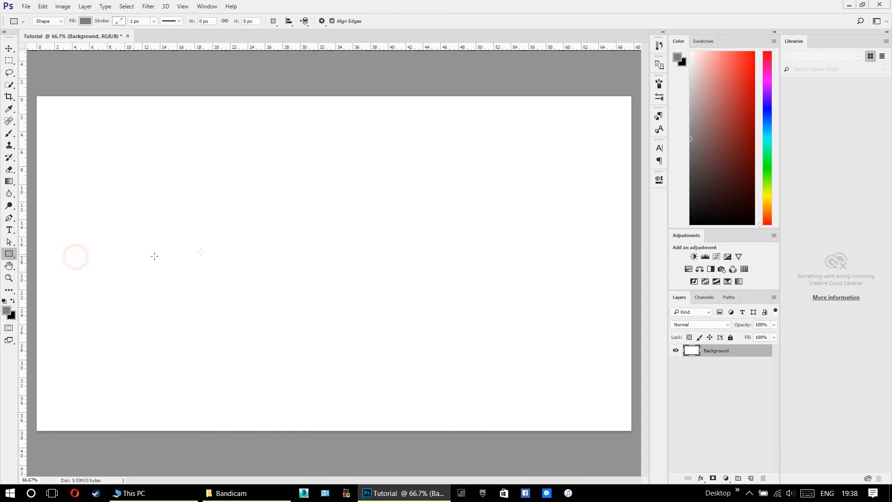
left_click_drag(209, 194, 392, 319)
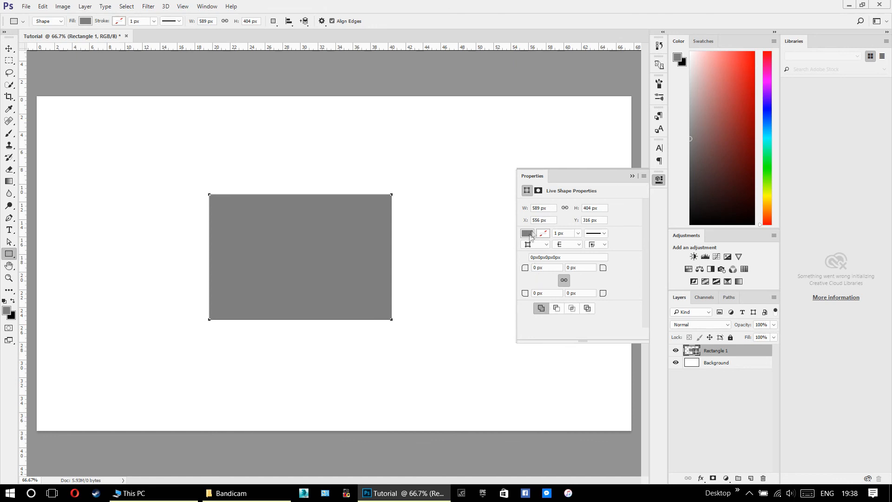
Set the rectangle's width to 1920 px and its height to 200 px
double_click(538, 208)
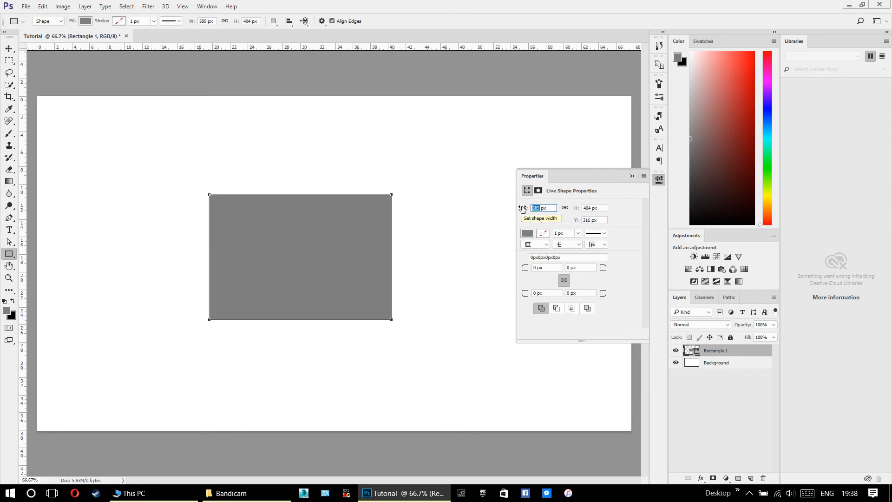
type("1920")
left_click(591, 209)
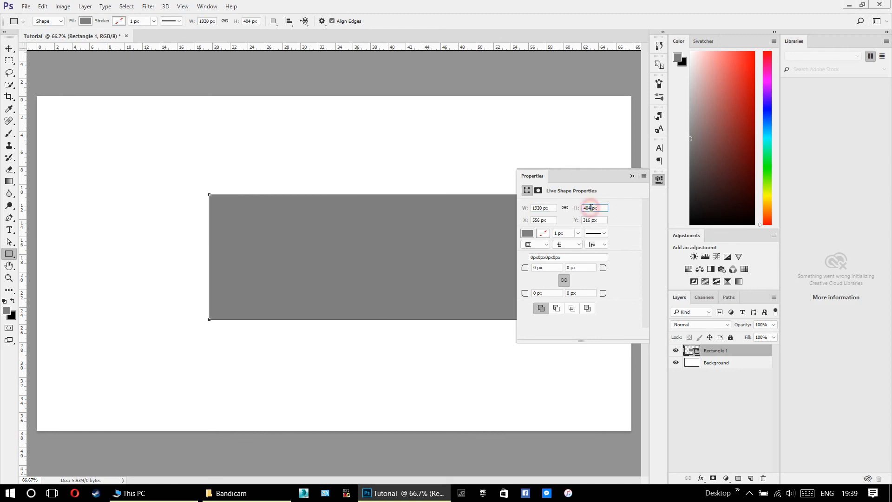
double_click(592, 209)
type("200")
key("Return")
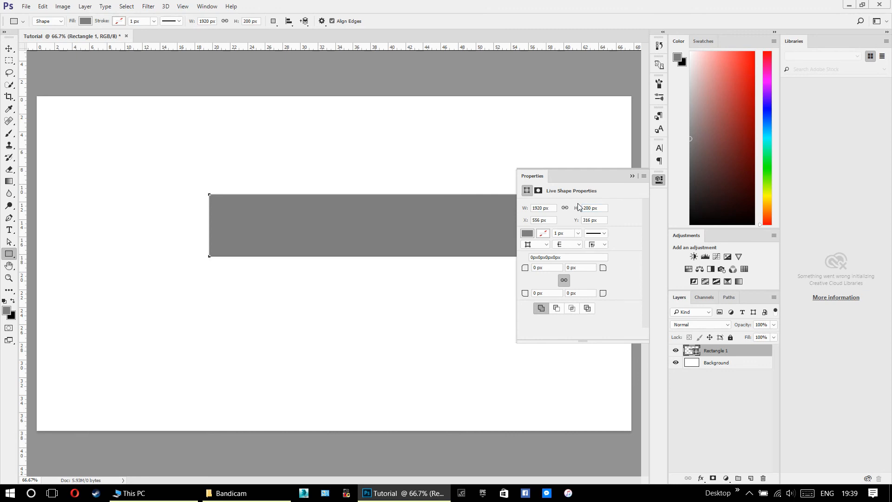
Try a few swatch colours as the rectangle's fill and settle on bright red
left_click(527, 234)
left_click(546, 292)
left_click(554, 319)
left_click(562, 342)
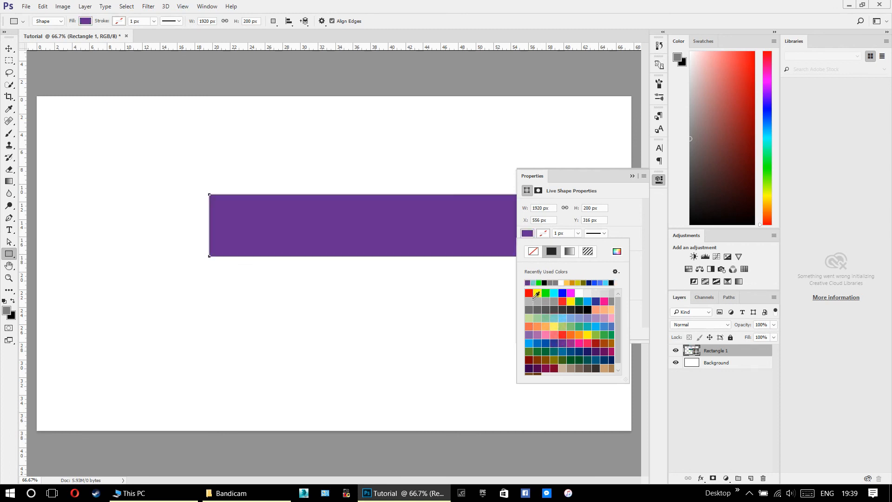
left_click(529, 293)
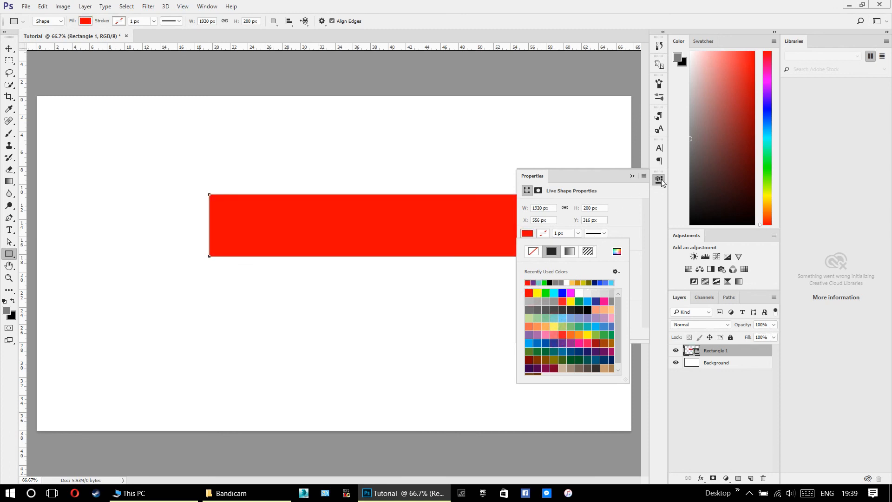
left_click(549, 220)
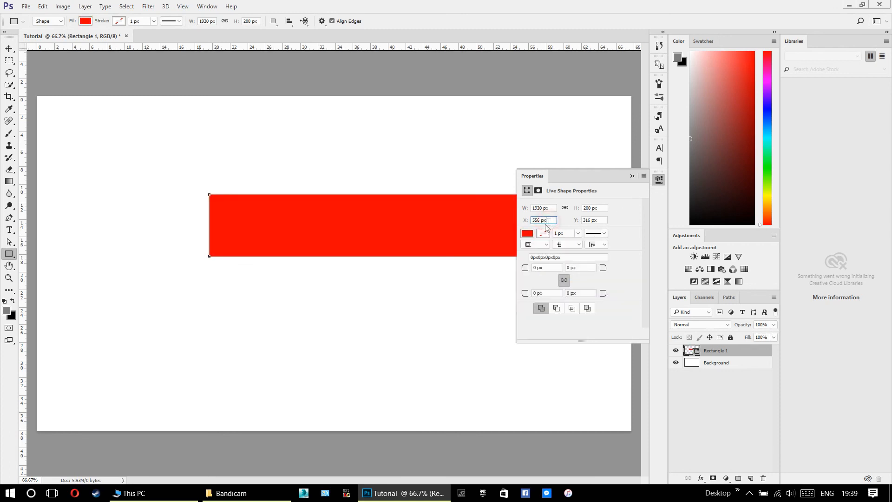
Give the rectangle a solid pale green stroke with a width of 31.35 px
left_click(543, 233)
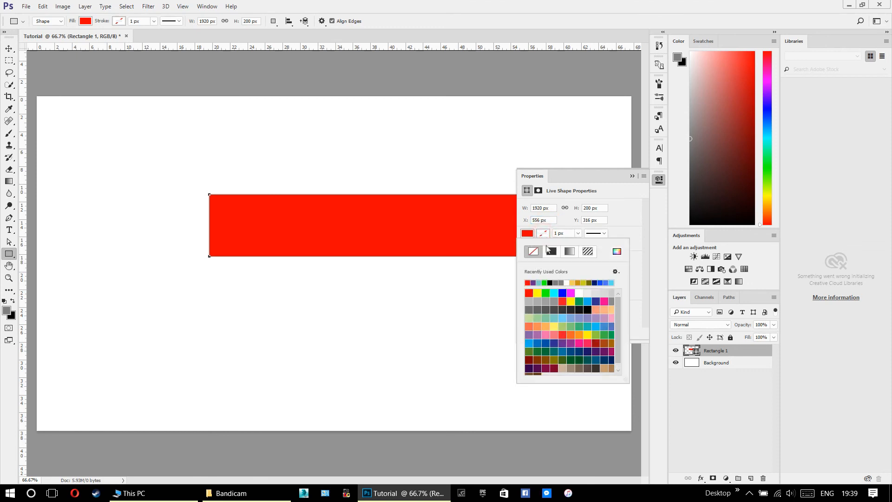
left_click(551, 252)
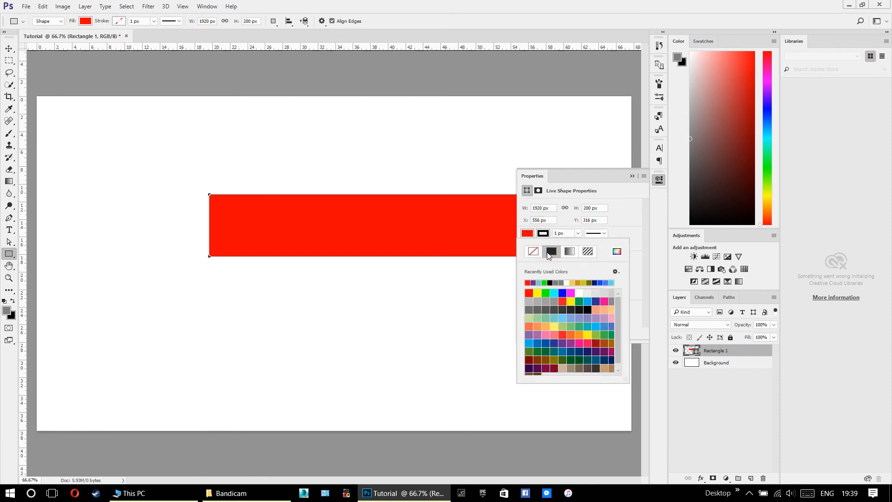
left_click(571, 318)
left_click(537, 318)
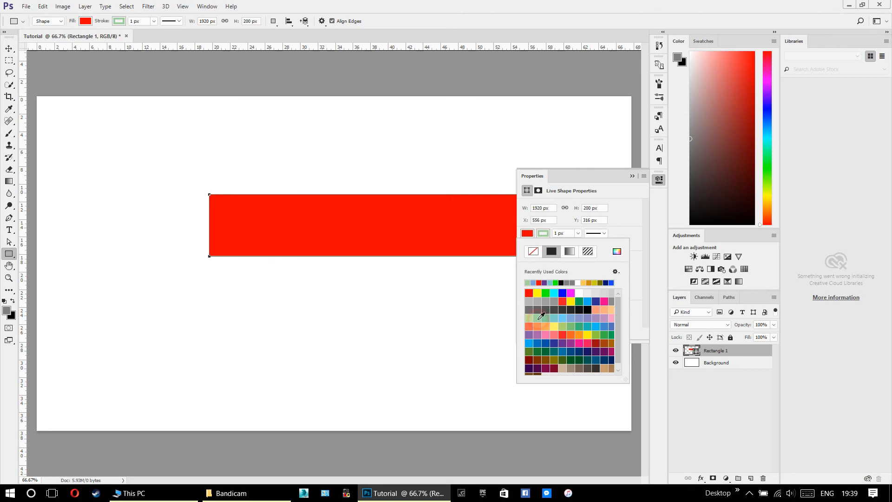
left_click(616, 233)
left_click(579, 233)
left_click_drag(579, 244, 600, 244)
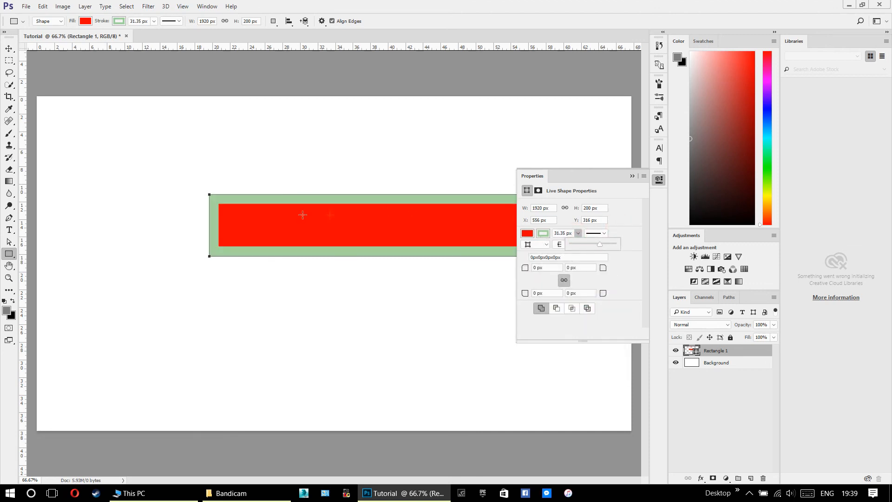
left_click(618, 230)
Try the dotted and dashed stroke styles on the rectangle and return to the solid line
left_click(603, 235)
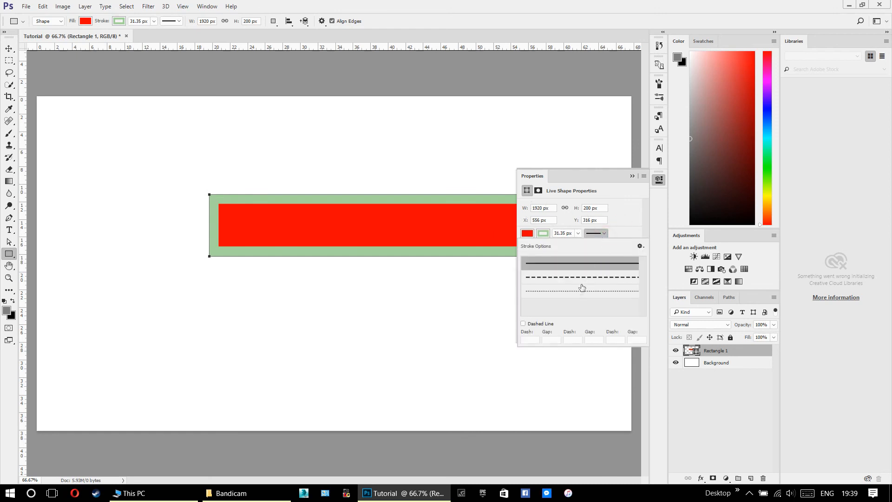
left_click(557, 287)
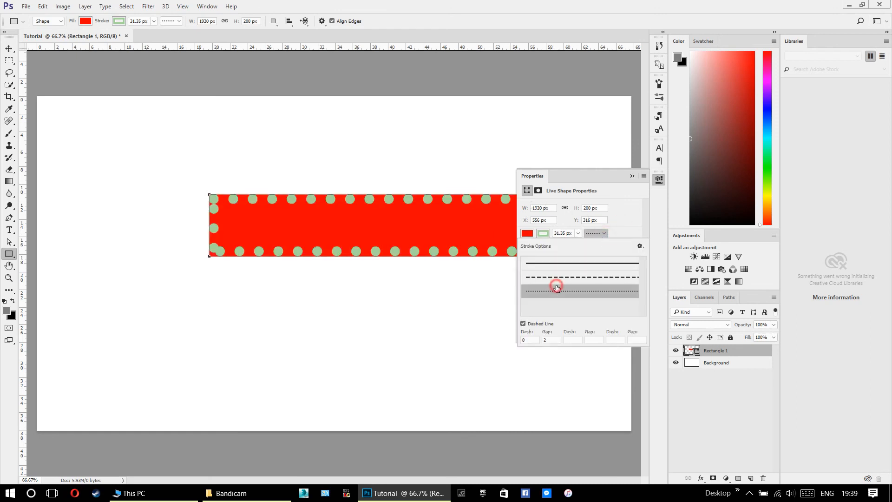
left_click(558, 277)
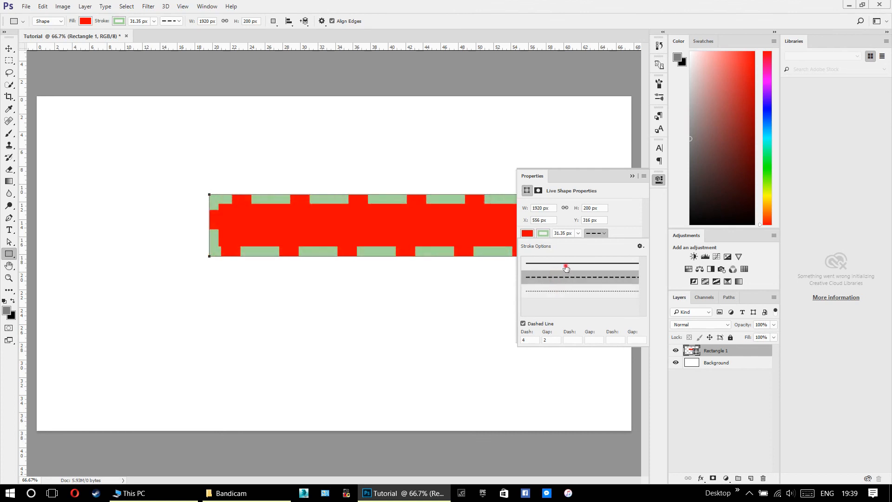
left_click(566, 265)
left_click(603, 235)
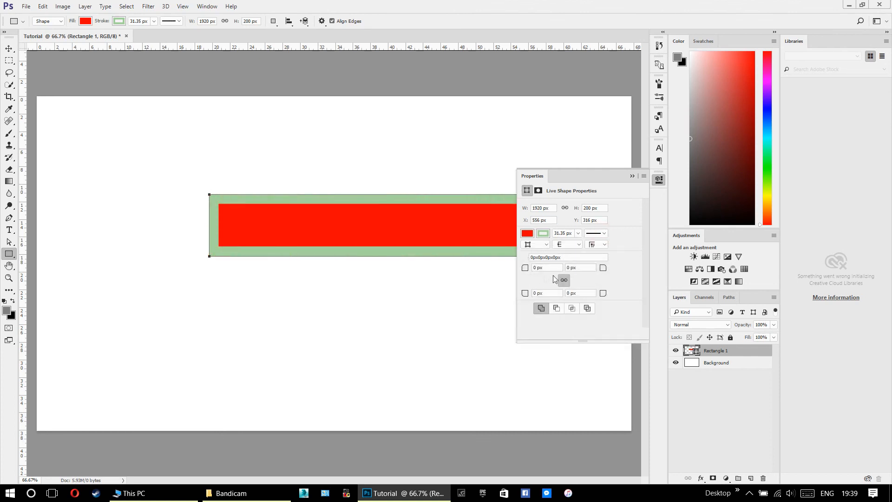
Close the shape properties and move the rectangle to span the canvas's full width in its upper half
left_click(661, 182)
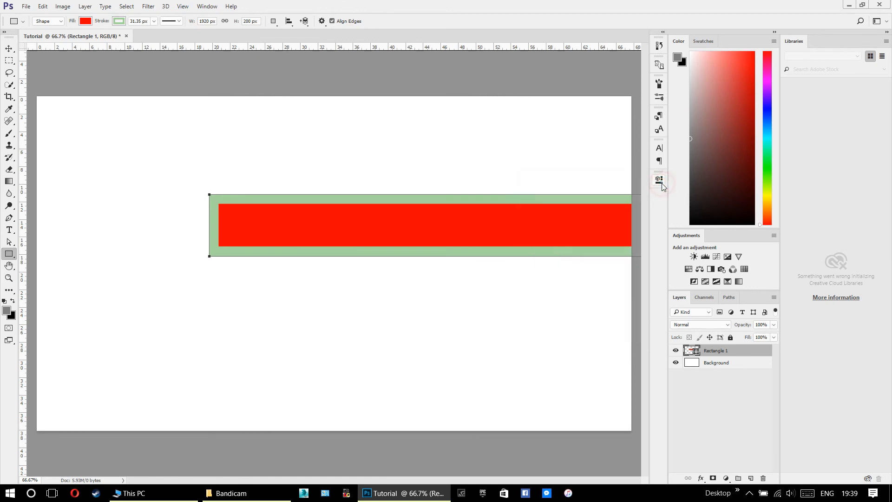
left_click(9, 49)
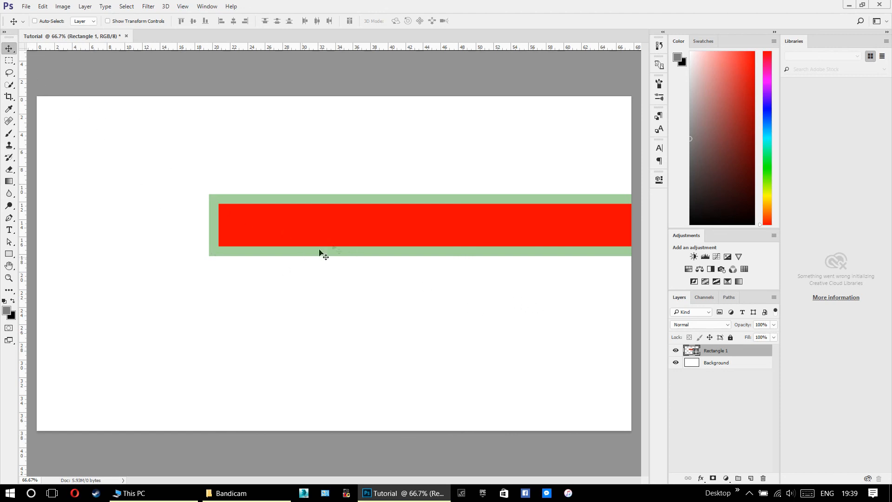
left_click_drag(430, 226, 262, 191)
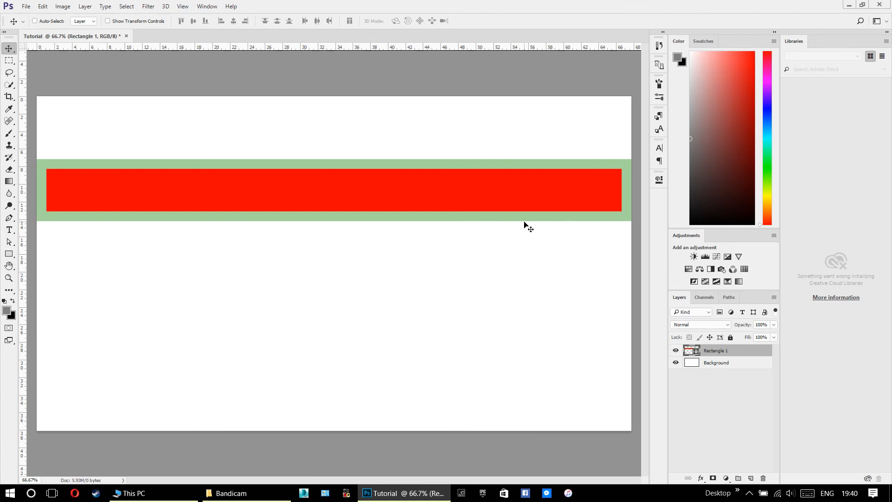
key("ctrl")
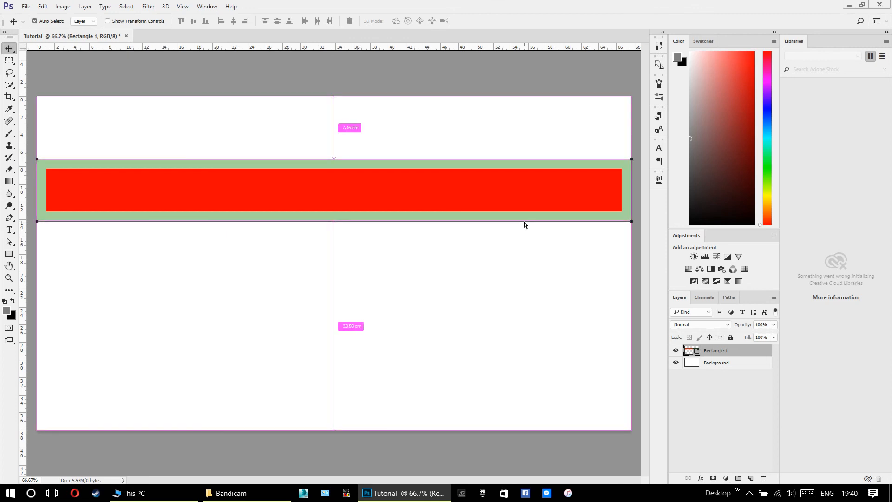
key("ctrl+t")
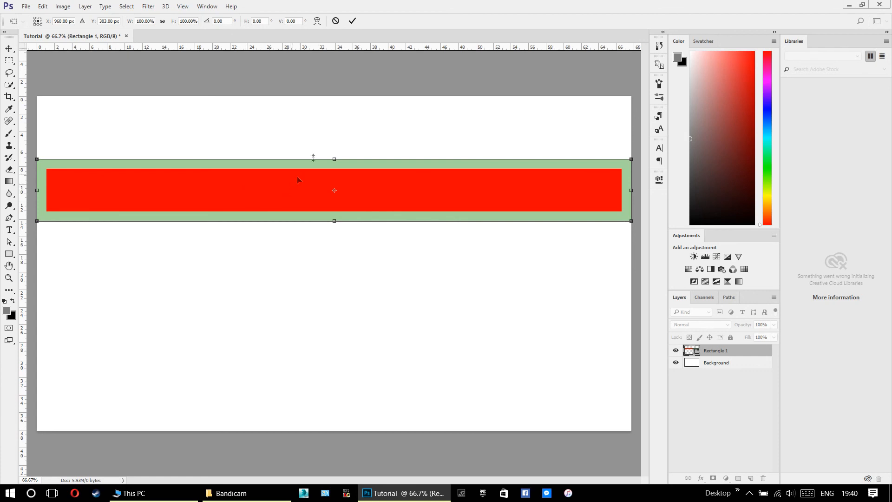
left_click(335, 21)
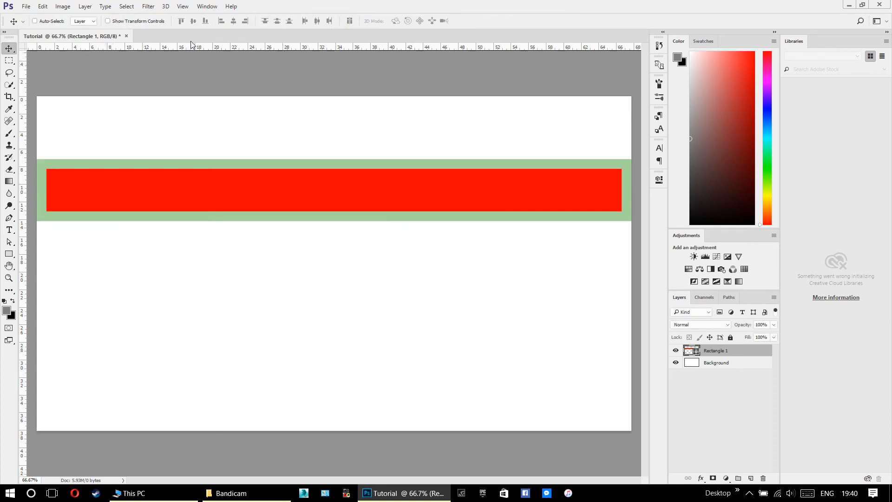
Try scaling the rectangle to 41.51% width and 231.50% height and rotating it -90.20° using temporary transform controls
left_click(123, 22)
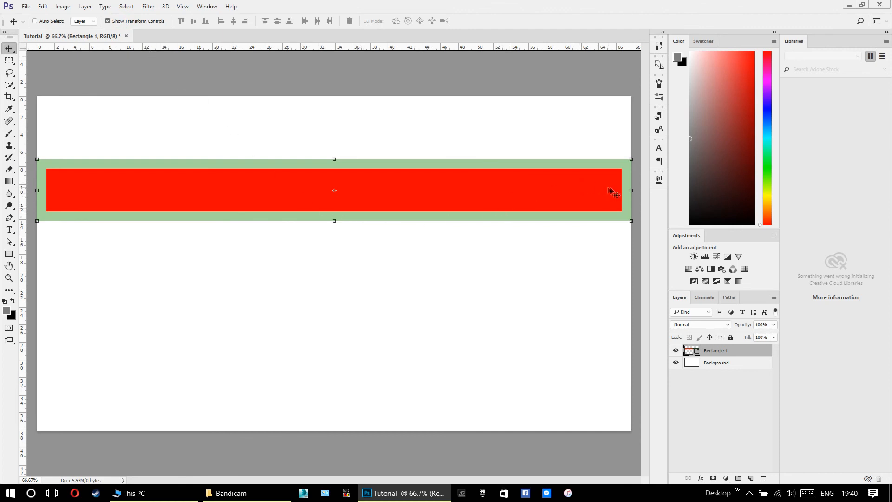
left_click_drag(630, 189, 494, 189)
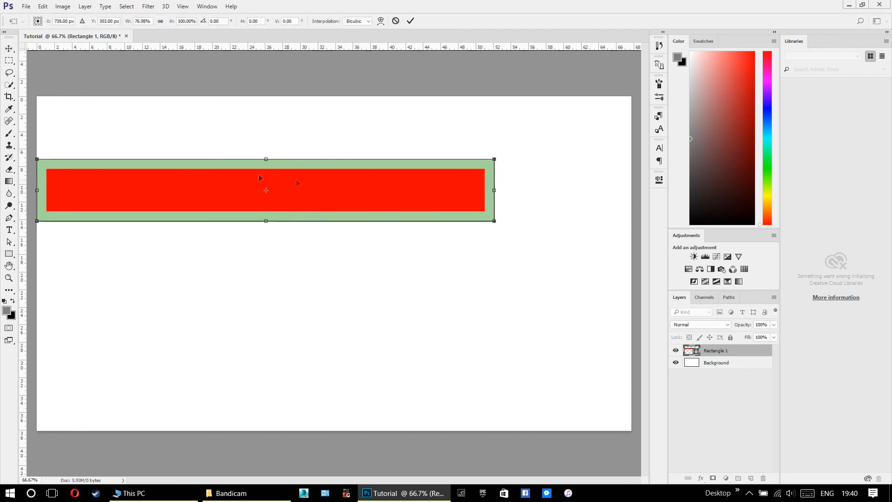
left_click_drag(37, 190, 247, 193)
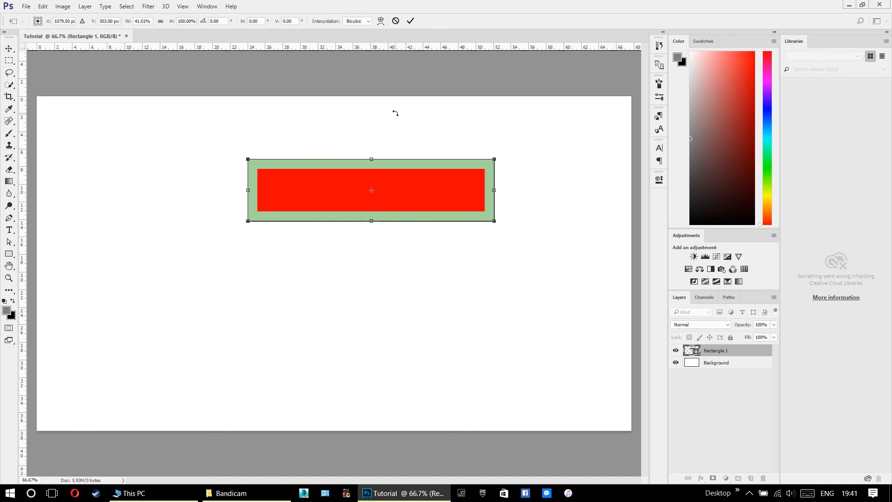
left_click_drag(371, 222, 381, 304)
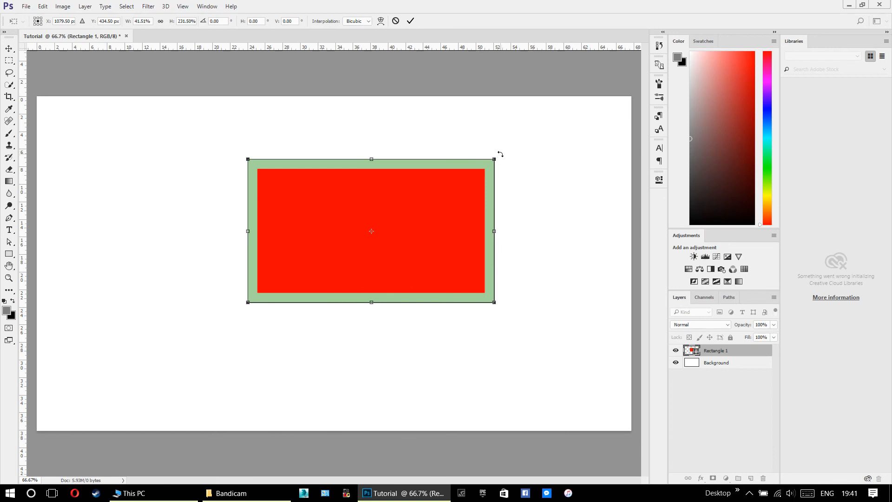
left_click_drag(503, 153, 285, 86)
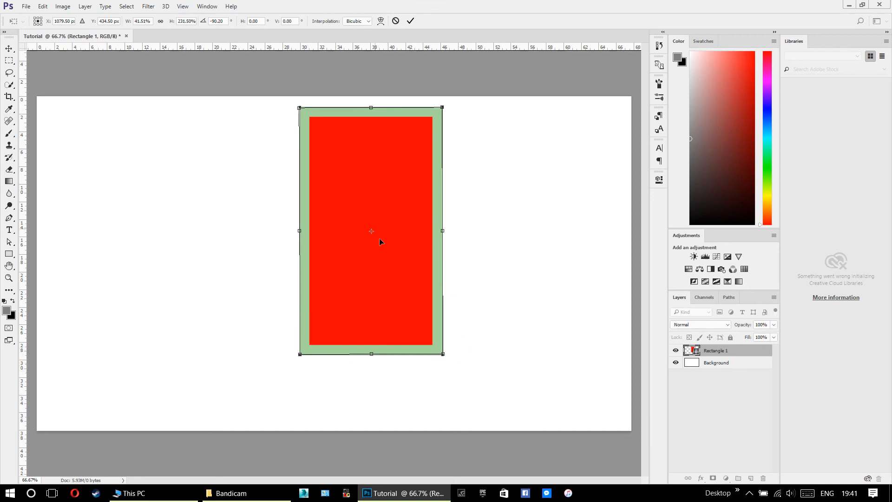
left_click(396, 21)
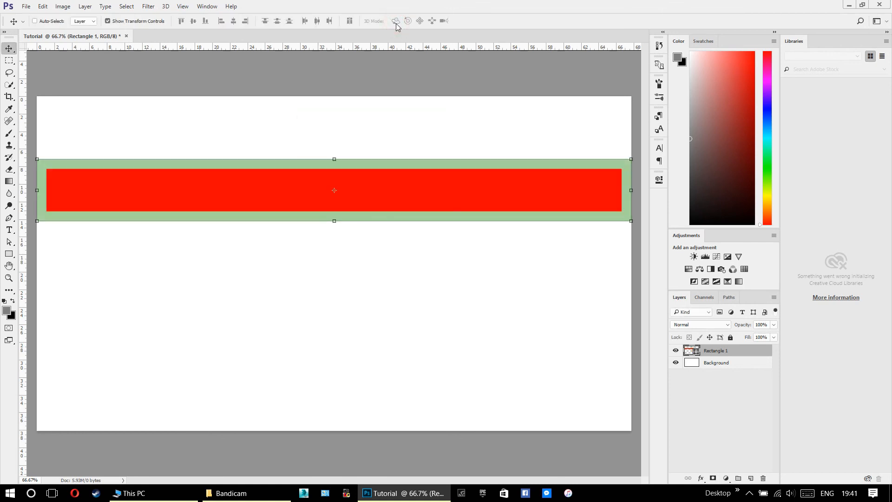
left_click(112, 21)
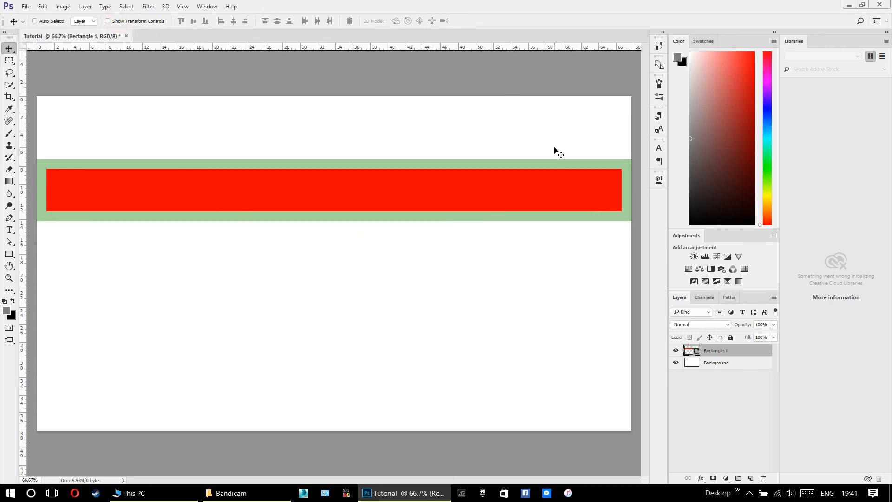
Skew the rectangle vertically 20.26° with Free Transform and enlarge it into a tall parallelogram centred on the canvas
key("ctrl+t")
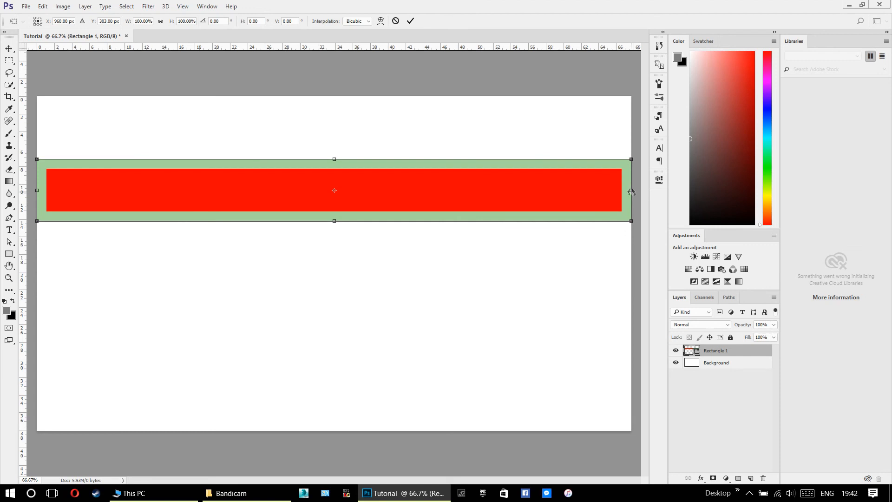
left_click_drag(632, 191, 460, 406)
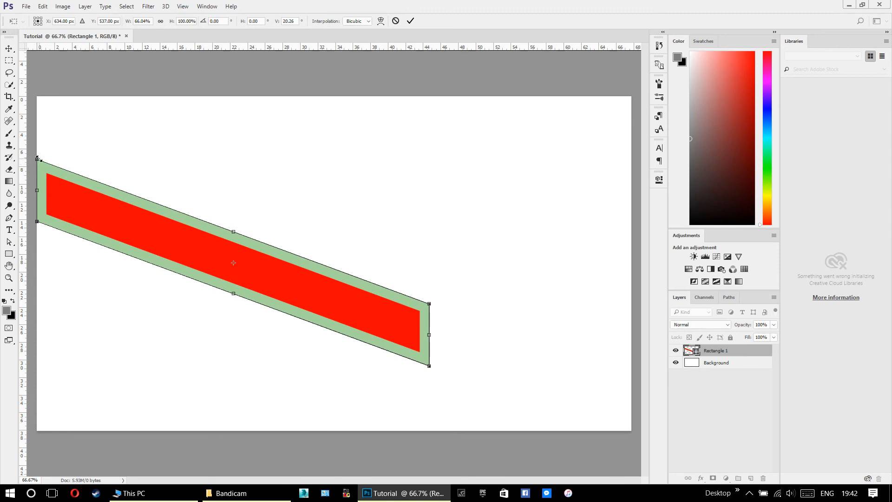
left_click_drag(38, 158, 157, 4)
left_click_drag(406, 297, 390, 404)
left_click_drag(304, 284, 405, 287)
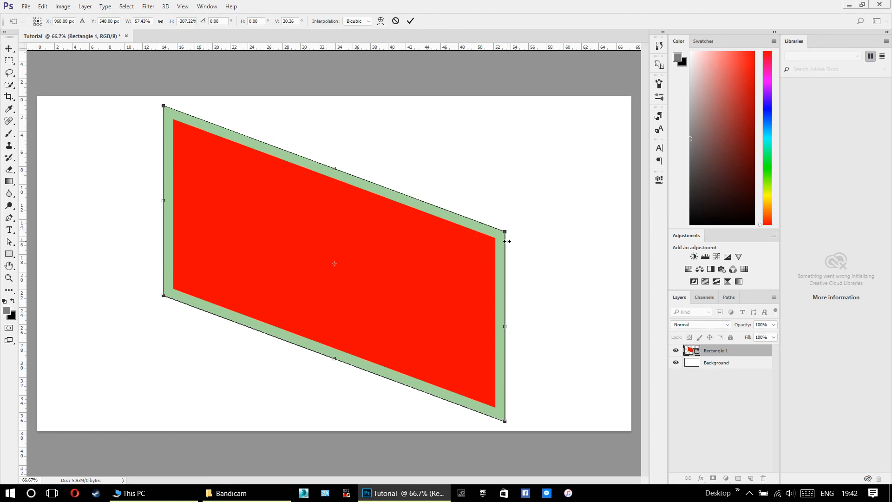
Scale the skewed rectangle to 65.76% width and -345.29% height, then move it slightly toward the canvas's left edge
left_click_drag(502, 236, 469, 245)
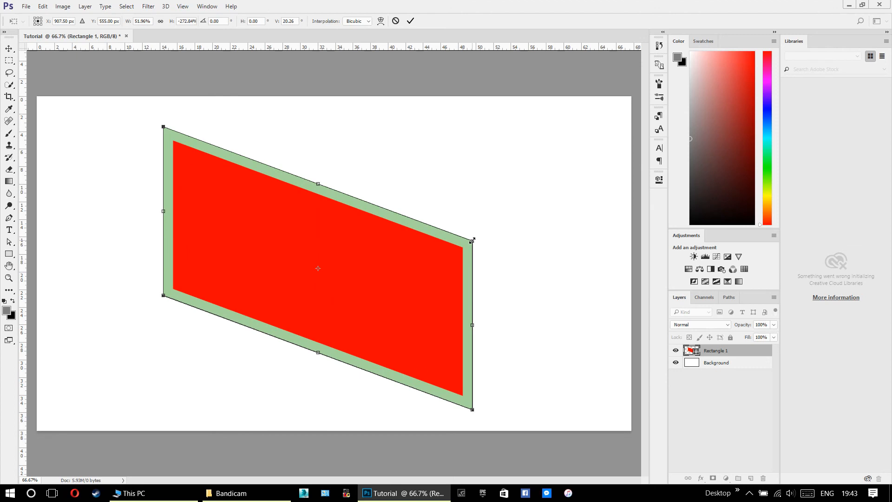
left_click_drag(472, 240, 513, 230)
left_click_drag(247, 310, 291, 309)
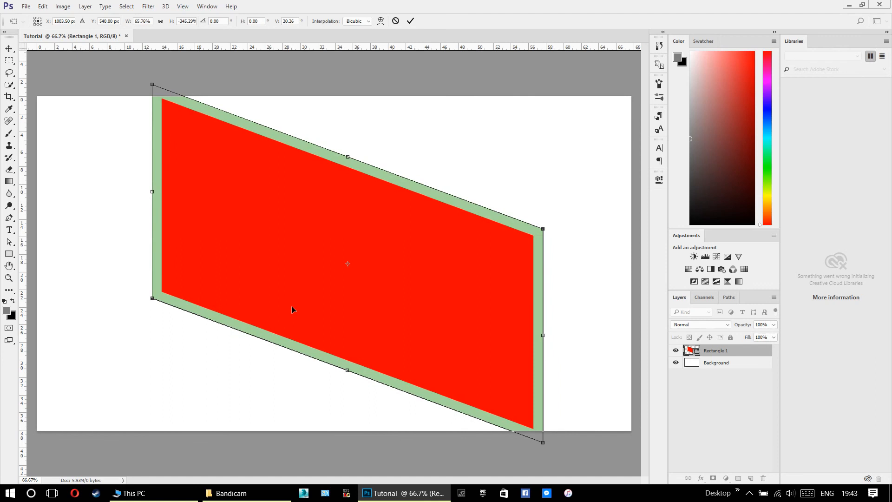
left_click(410, 21)
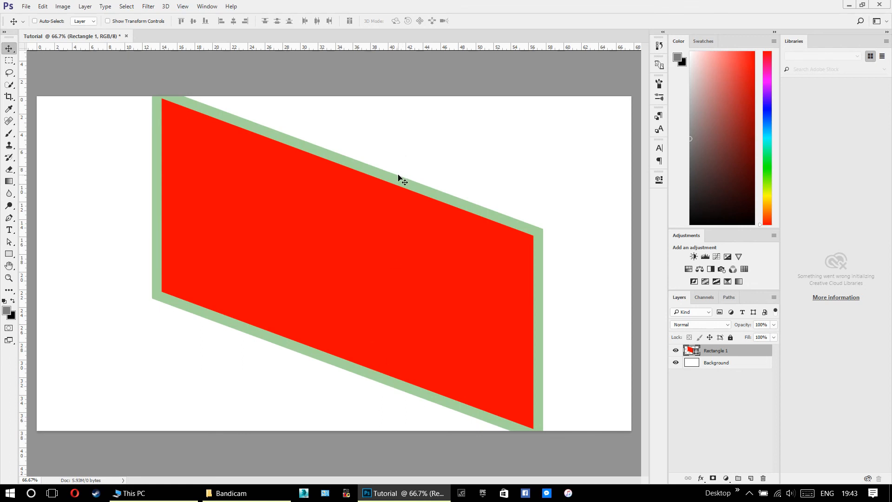
left_click_drag(363, 297, 403, 242)
left_click_drag(314, 208, 281, 278)
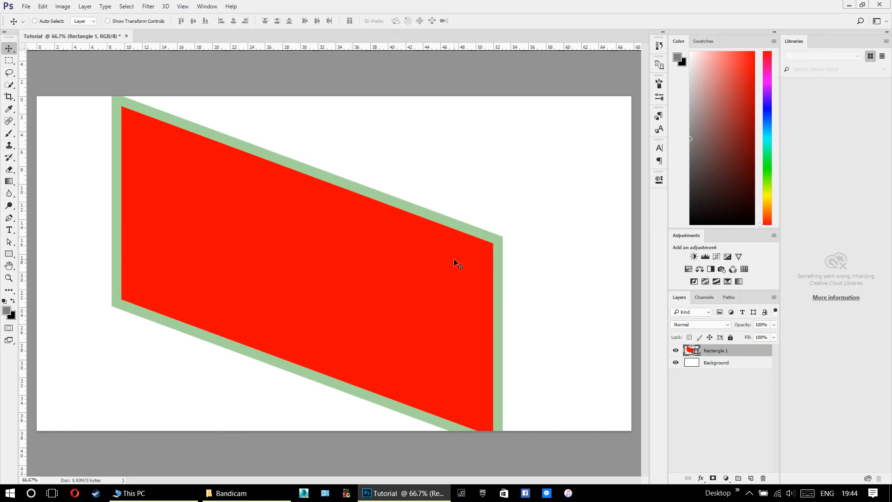
Add a new blank layer above the rectangle and cancel the creation of a second one
left_click(752, 477)
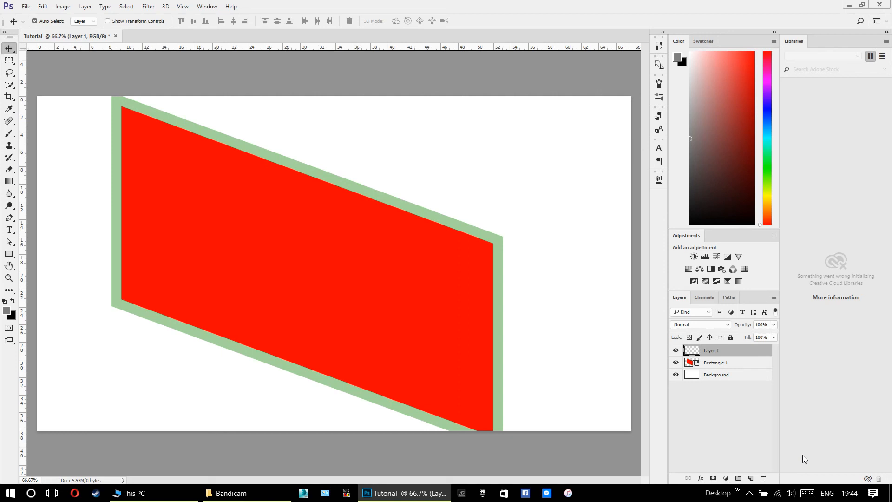
key("ctrl+shift+n")
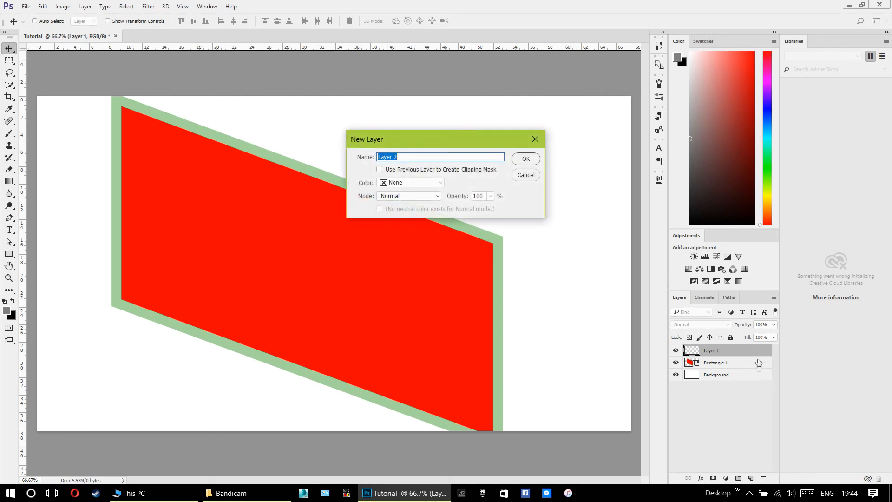
left_click(526, 175)
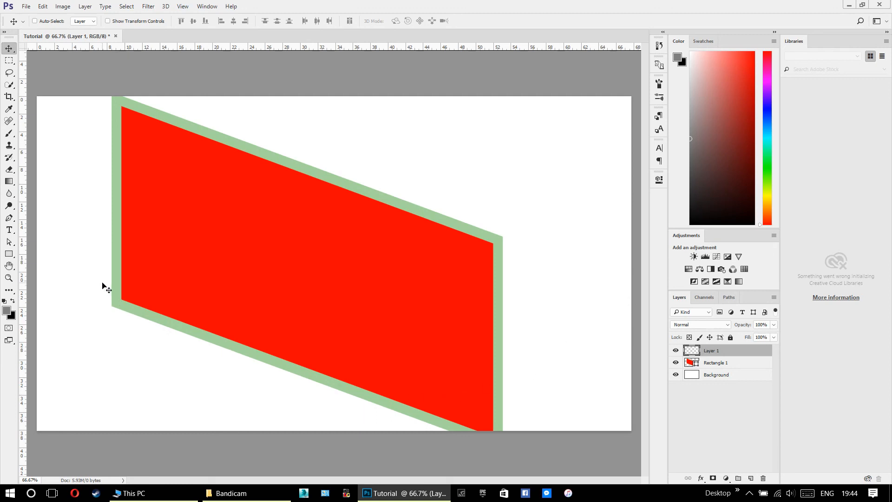
Choose the Foreground to Background preset for the Gradient tool and set its starting colour stop to red ff0000
left_click(10, 182)
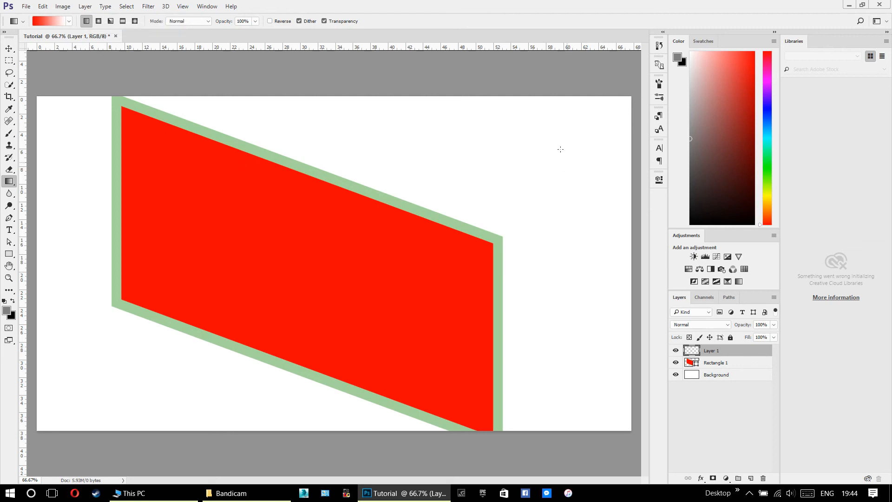
left_click(47, 21)
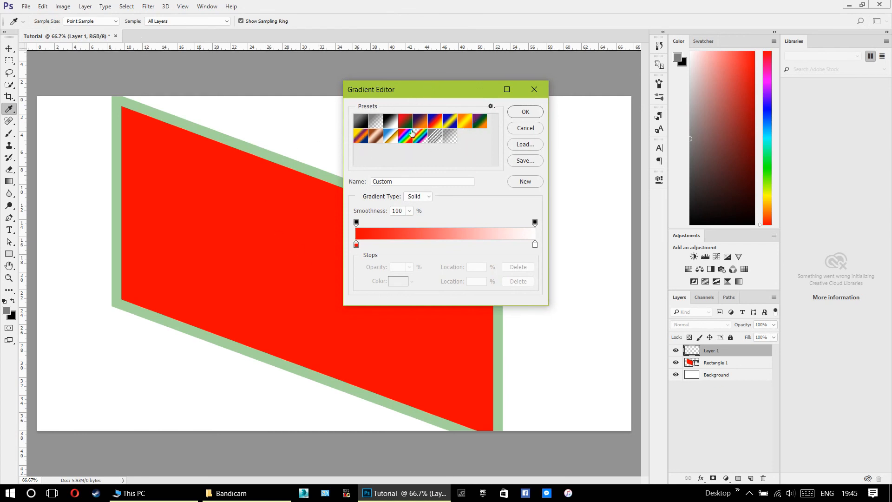
left_click(357, 123)
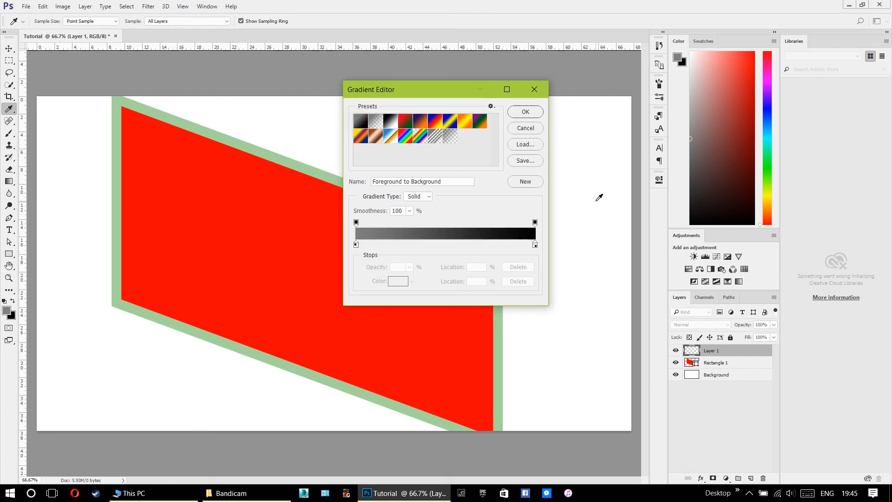
double_click(356, 245)
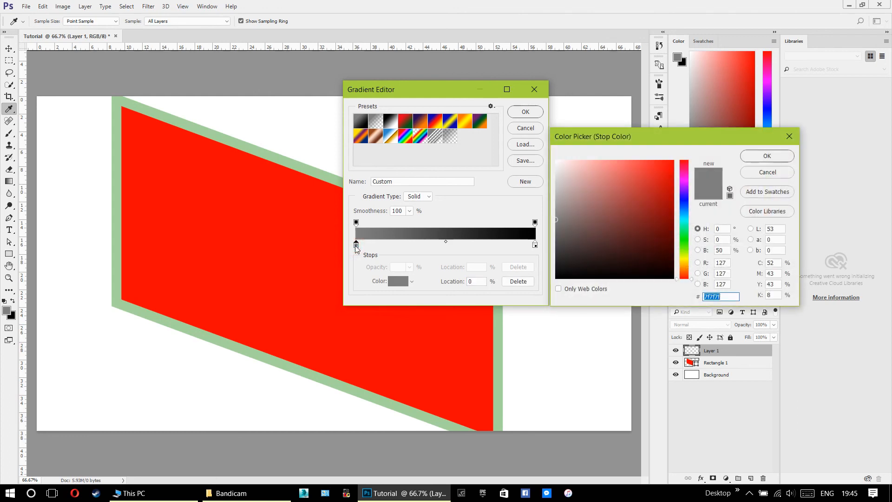
mouse_move(659, 211)
left_mouse_down()
mouse_move(672, 160)
mouse_move(677, 171)
mouse_move(651, 153)
mouse_move(621, 107)
mouse_move(695, 113)
left_mouse_up()
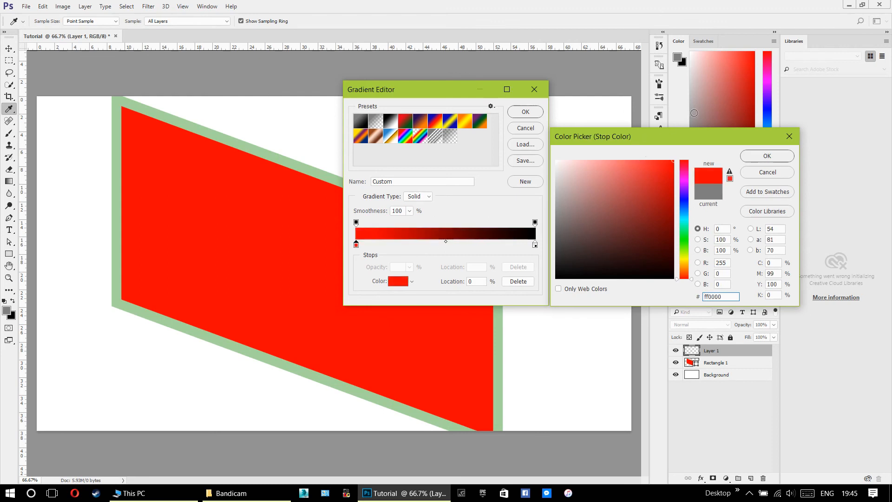
left_click(768, 155)
Set the gradient's end stop to white ffffff and fill the new layer diagonally from the canvas's upper-left to lower-right corner
double_click(535, 245)
left_click_drag(630, 187, 556, 161)
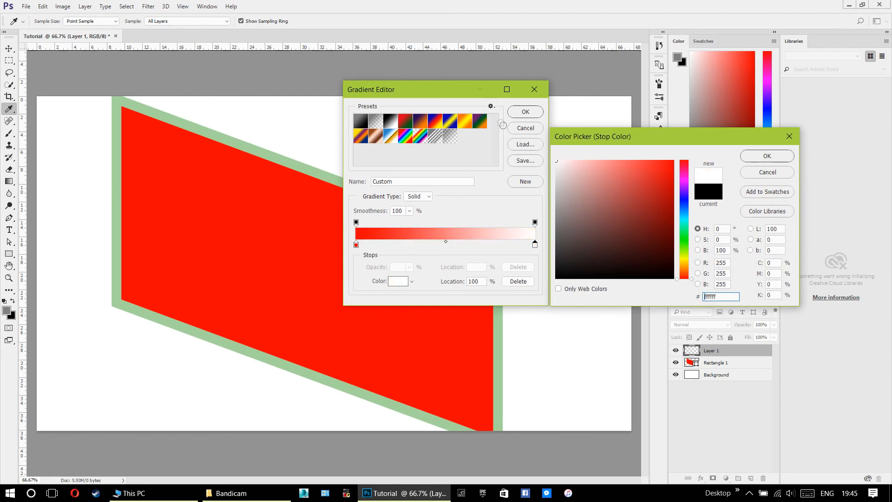
left_click(767, 157)
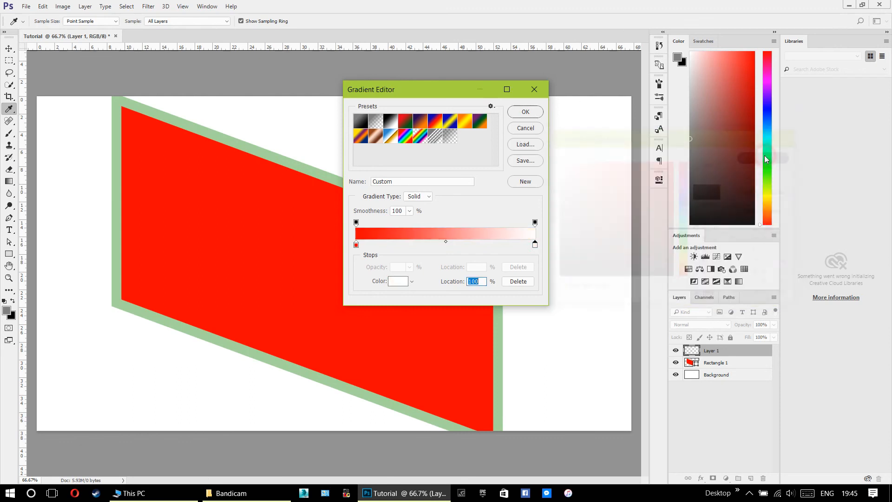
left_click(526, 114)
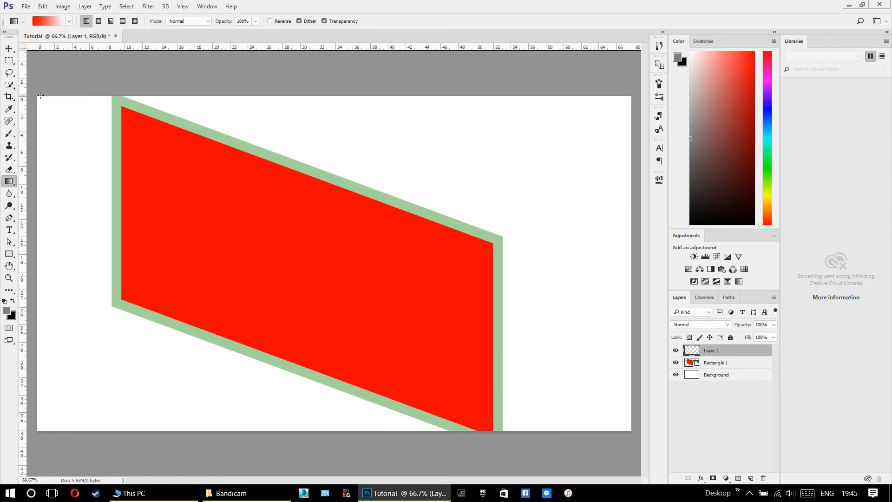
left_click_drag(35, 95, 633, 430)
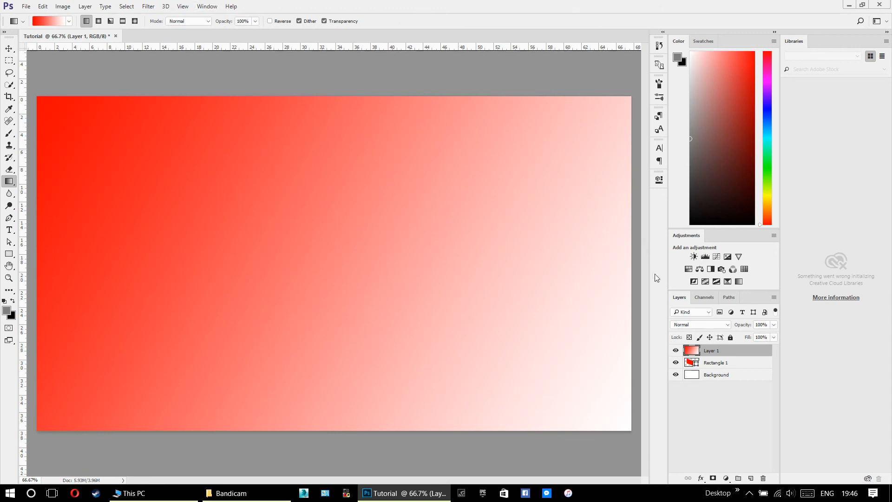
Add a Brightness/Contrast adjustment layer above the gradient with brightness 56 and contrast 3, and close its properties
left_click(694, 256)
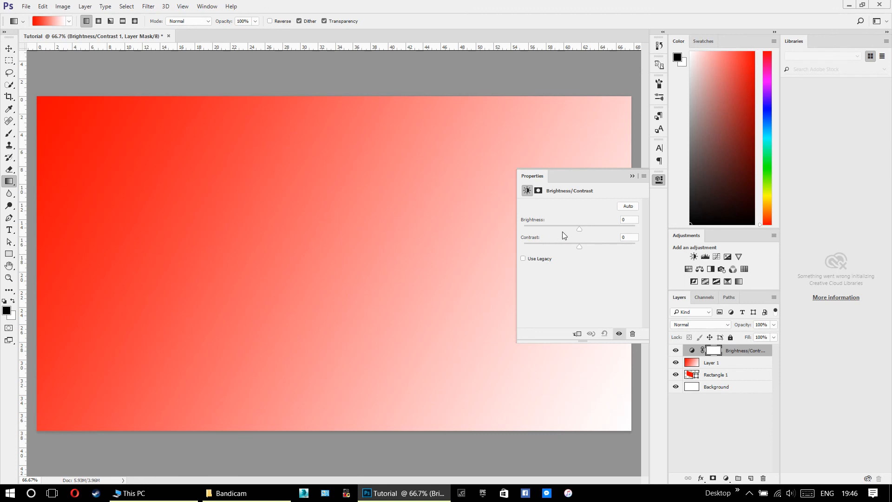
left_click_drag(580, 228, 582, 246)
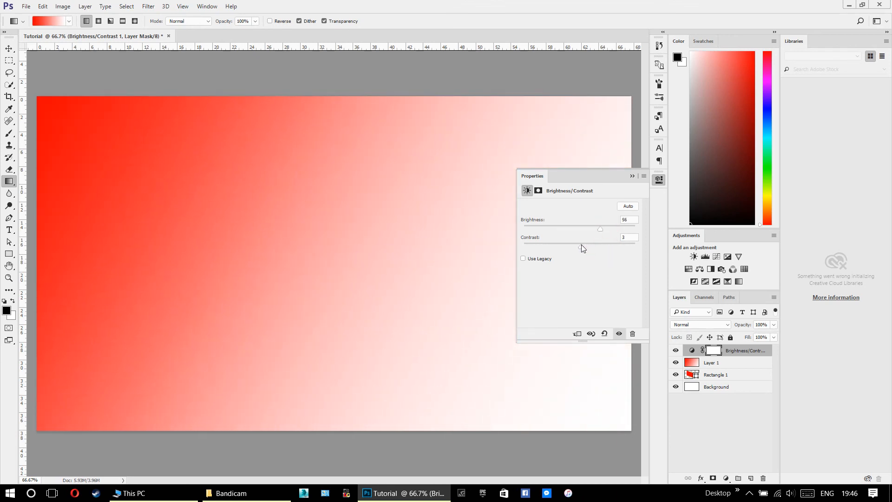
left_click(659, 180)
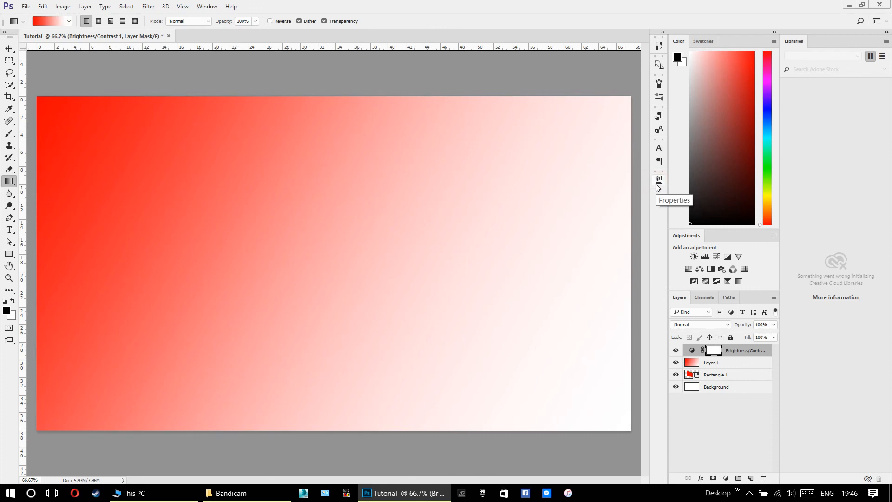
Try the blend modes from Darken through Color on the gradient layer and return it to Normal
left_click(744, 368)
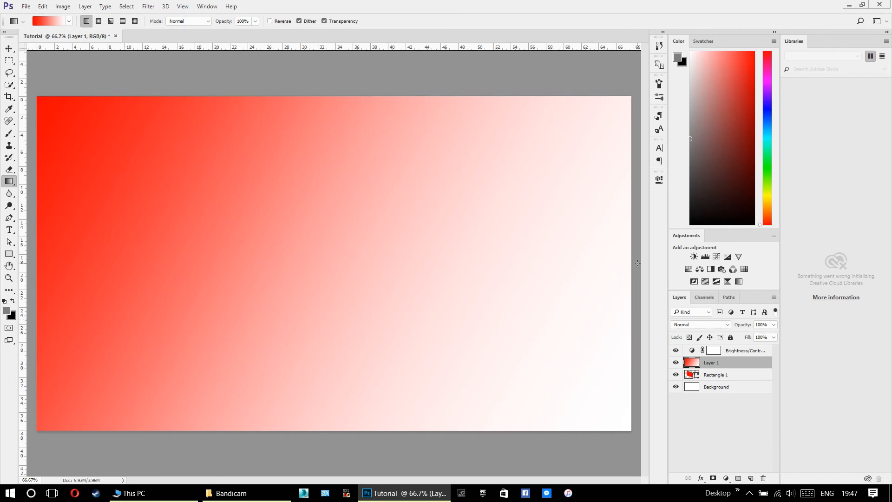
left_click(729, 326)
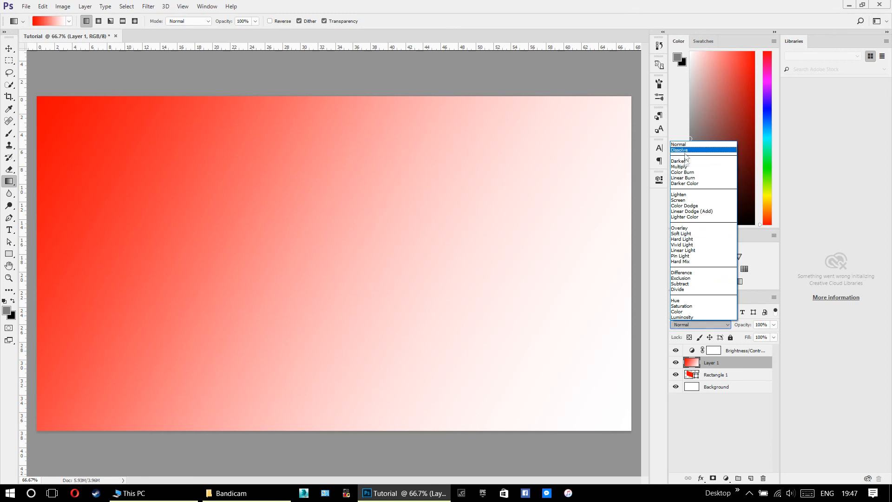
left_click(686, 161)
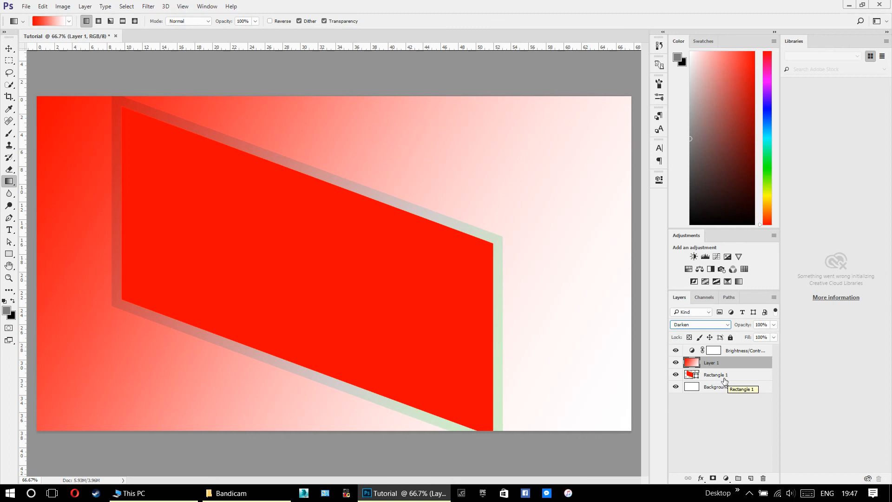
scroll(711, 329, "down", 1)
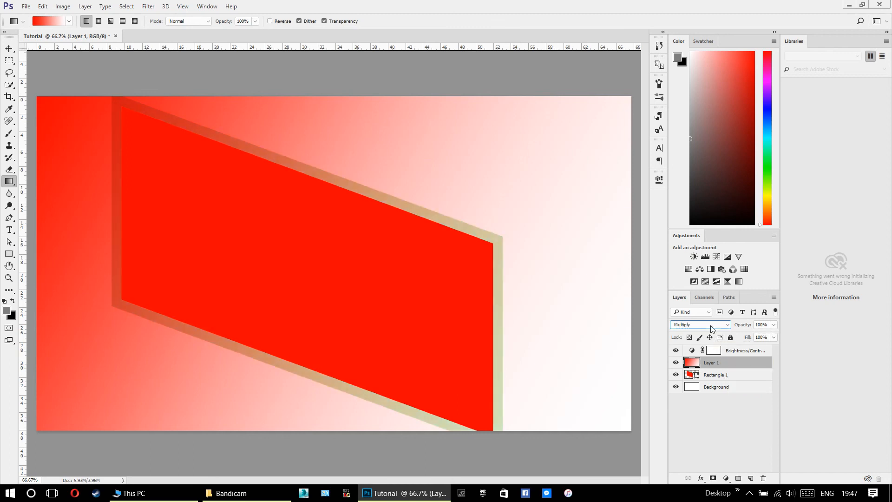
scroll(711, 328, "down", 1)
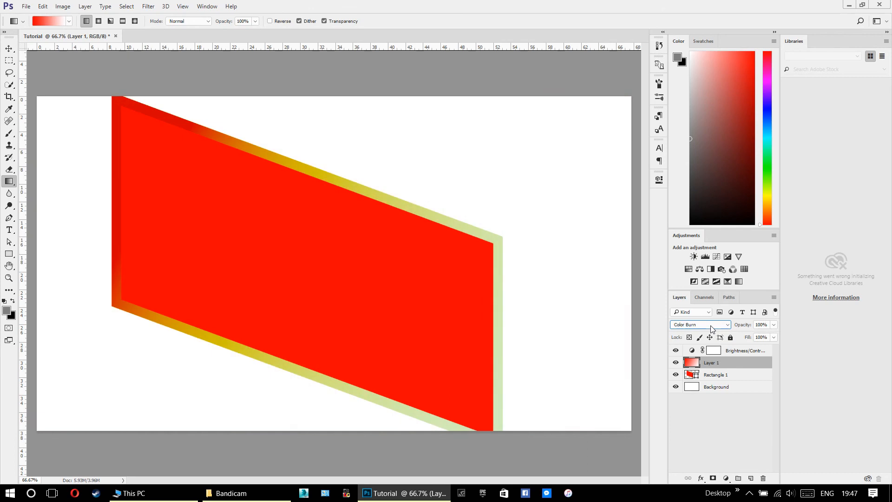
scroll(711, 328, "down", 1)
scroll(711, 328, "down", 3)
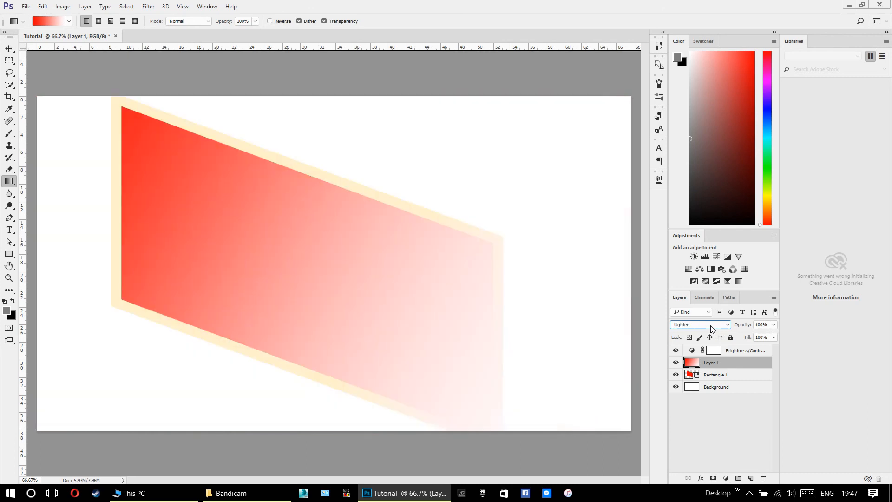
scroll(711, 329, "down", 3)
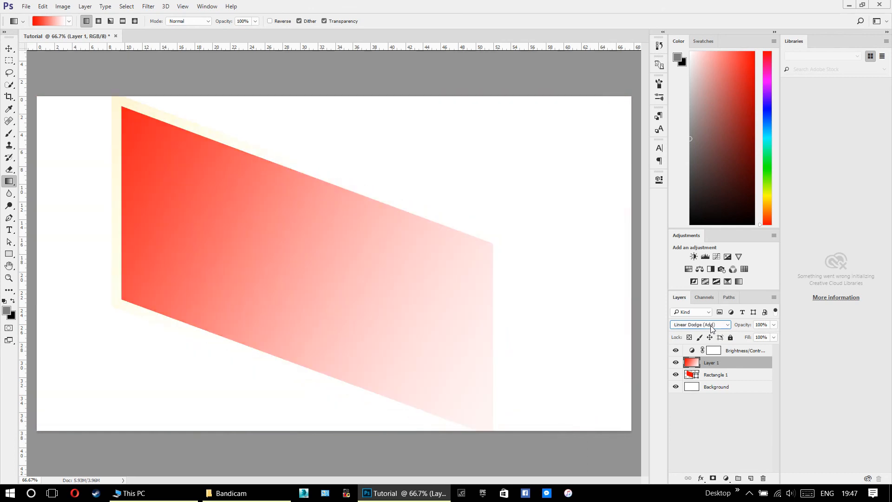
scroll(710, 325, "down", 1)
scroll(710, 325, "up", 1)
scroll(710, 326, "down", 1)
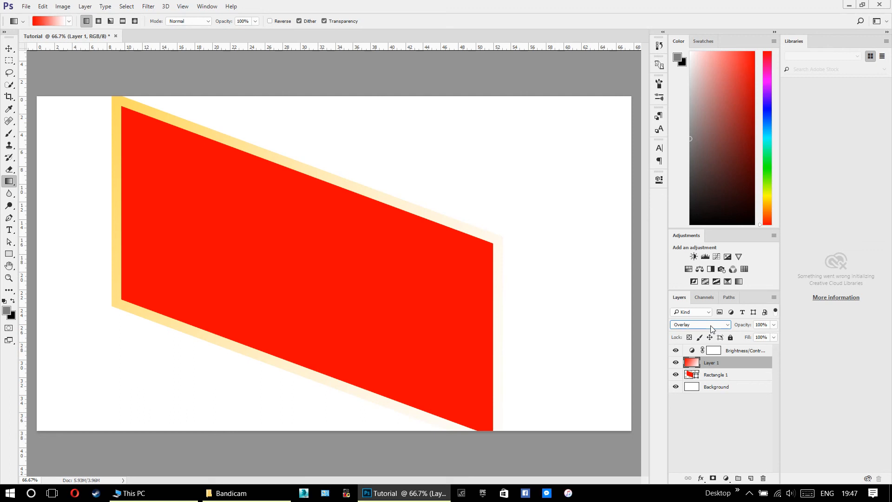
scroll(710, 325, "down", 2)
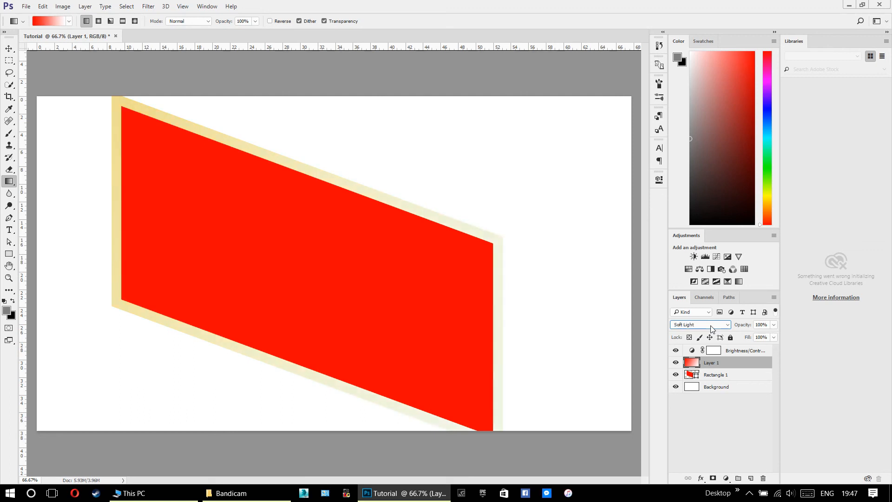
scroll(710, 325, "up", 1)
scroll(710, 325, "down", 1)
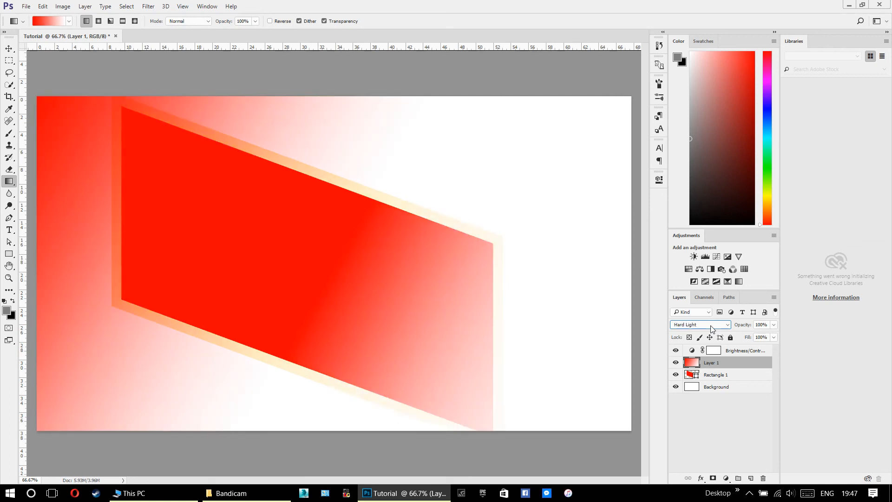
scroll(710, 325, "down", 3)
scroll(710, 325, "down", 1)
scroll(710, 326, "up", 1)
scroll(710, 326, "down", 3)
scroll(710, 325, "down", 5)
scroll(710, 325, "down", 2)
scroll(711, 328, "up", 15)
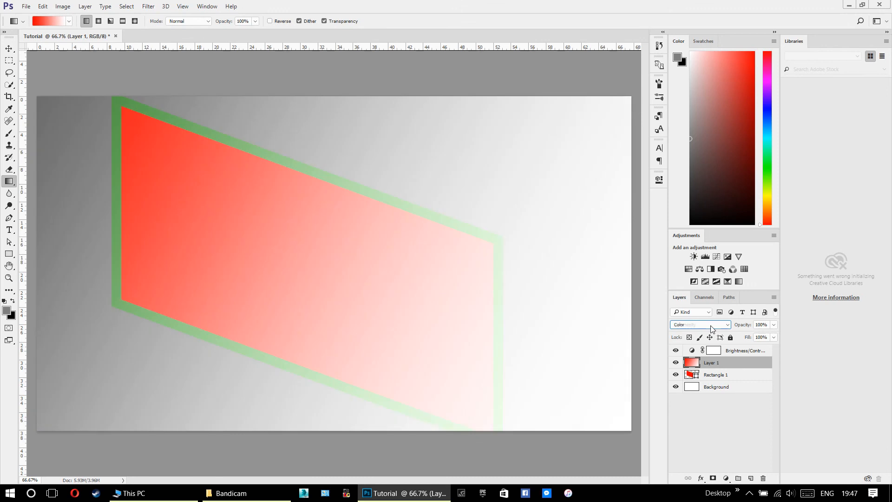
scroll(711, 329, "up", 11)
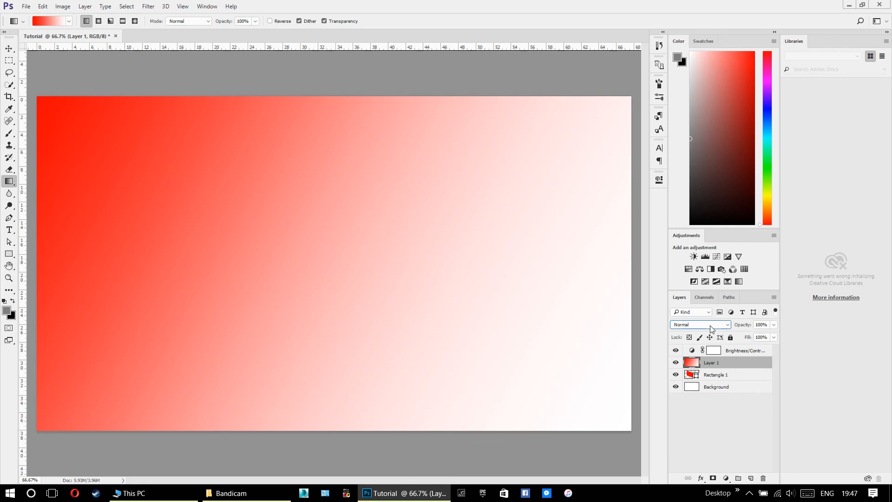
Set the gradient layer's blend mode to Multiply and select the Rectangle 1 layer
left_click(710, 326)
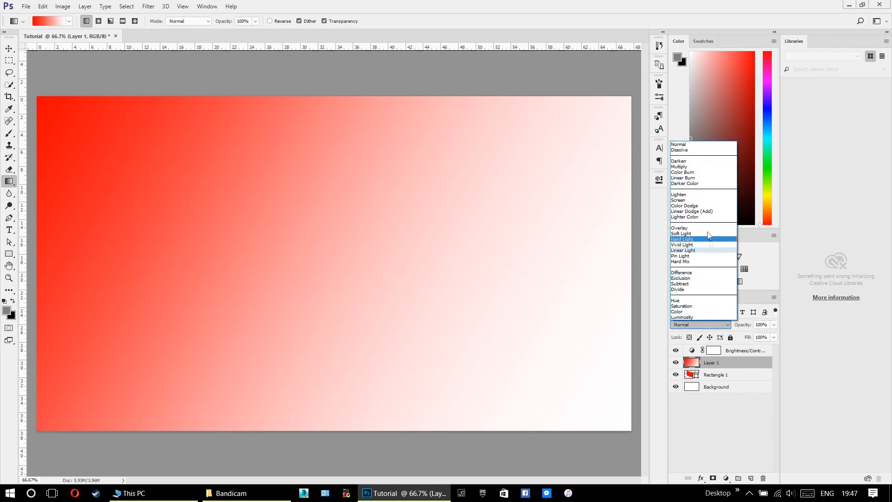
left_click(686, 167)
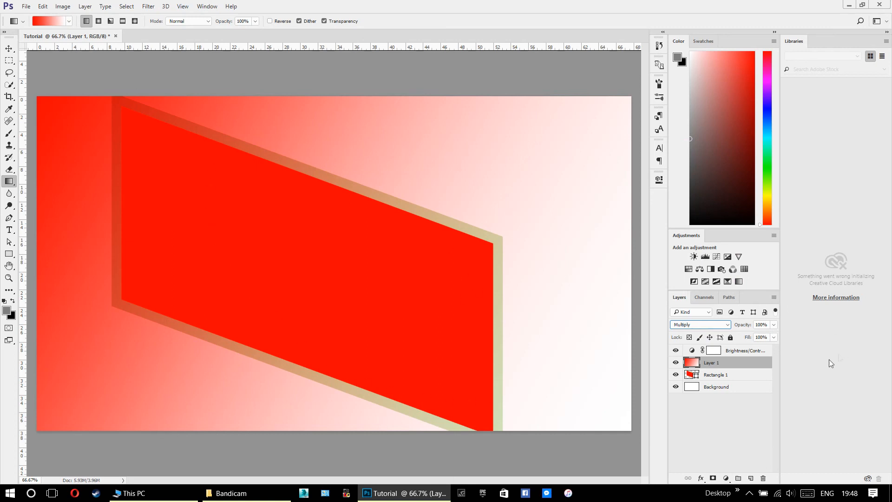
left_click(746, 367)
left_click_drag(750, 328, 773, 347)
left_click(753, 375)
left_click_drag(742, 327, 765, 351)
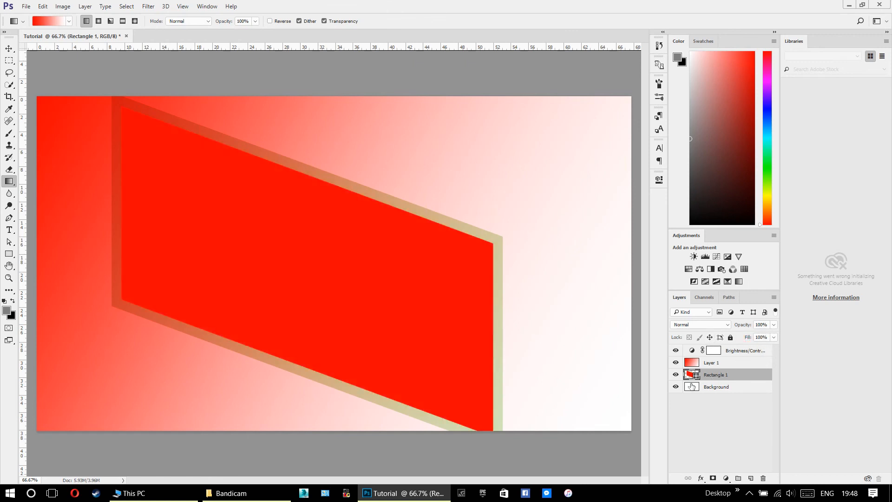